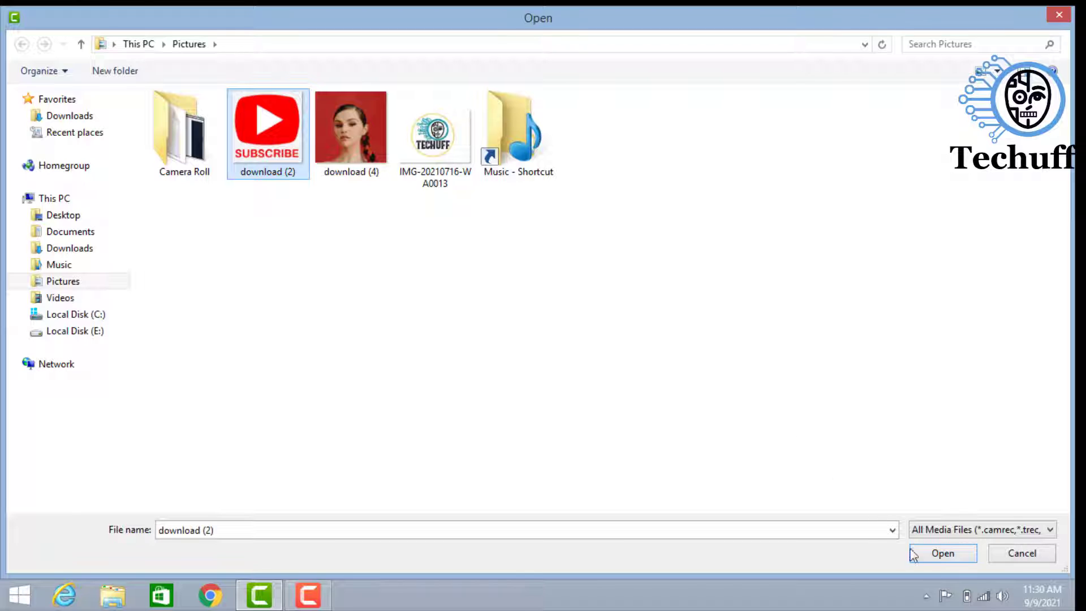
Import the download (2) image from Pictures and the rdtechuff image from Downloads into the media bin.
{"action": "left_click", "coordinate": [918, 552]}
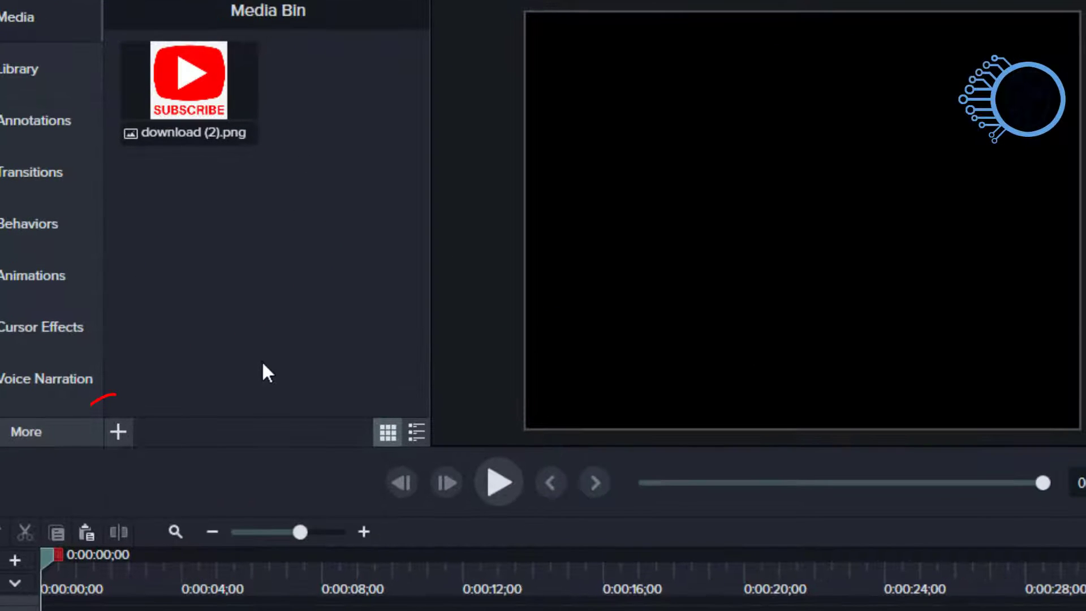
{"action": "left_click", "coordinate": [117, 433]}
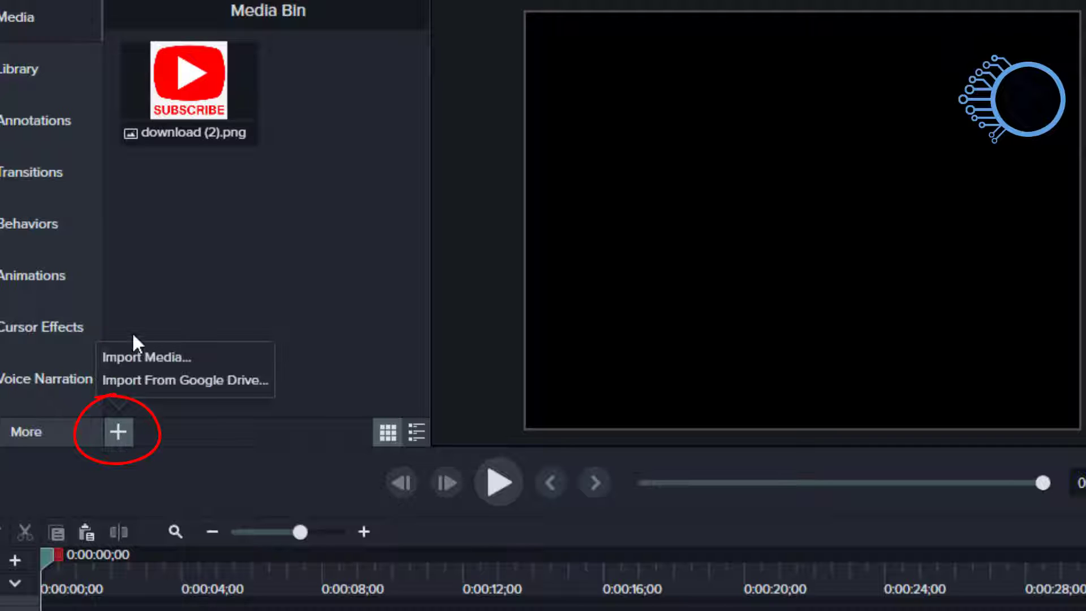
{"action": "left_click", "coordinate": [131, 357]}
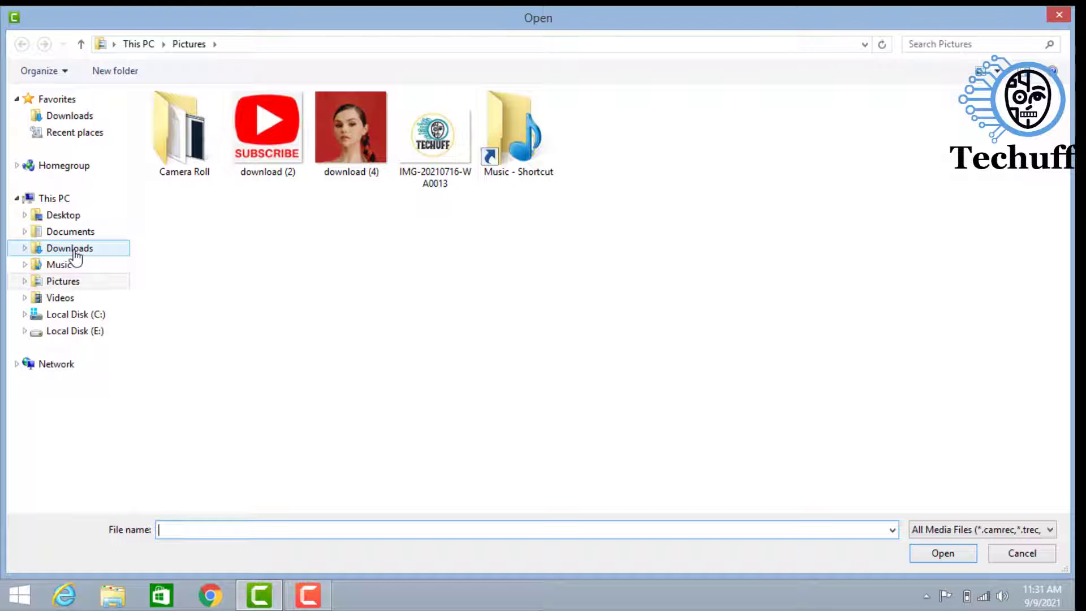
{"action": "left_click", "coordinate": [75, 255]}
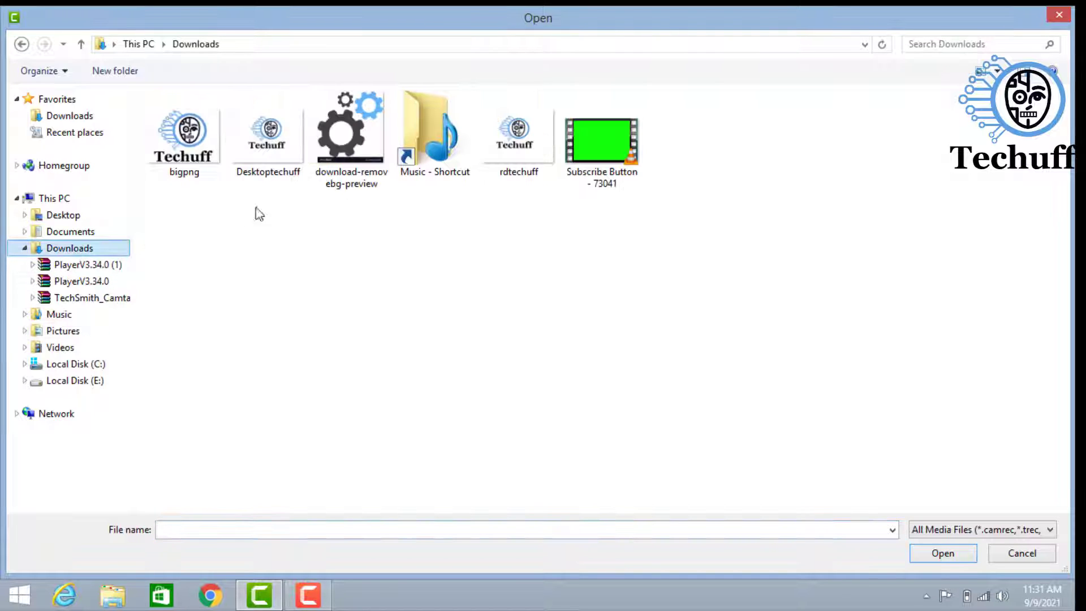
{"action": "left_click", "coordinate": [534, 151]}
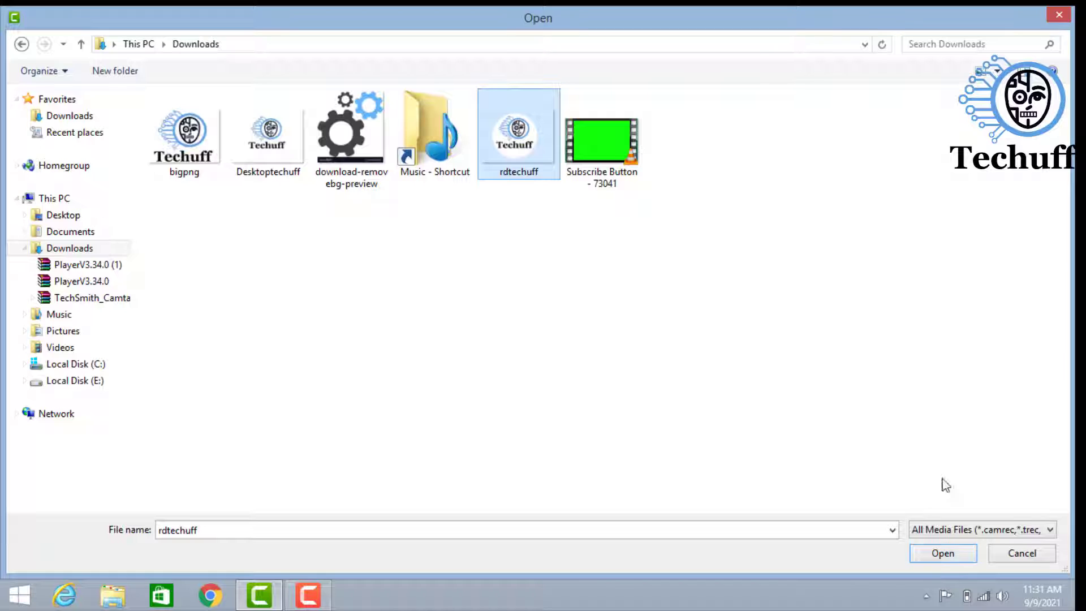
{"action": "left_click", "coordinate": [935, 546]}
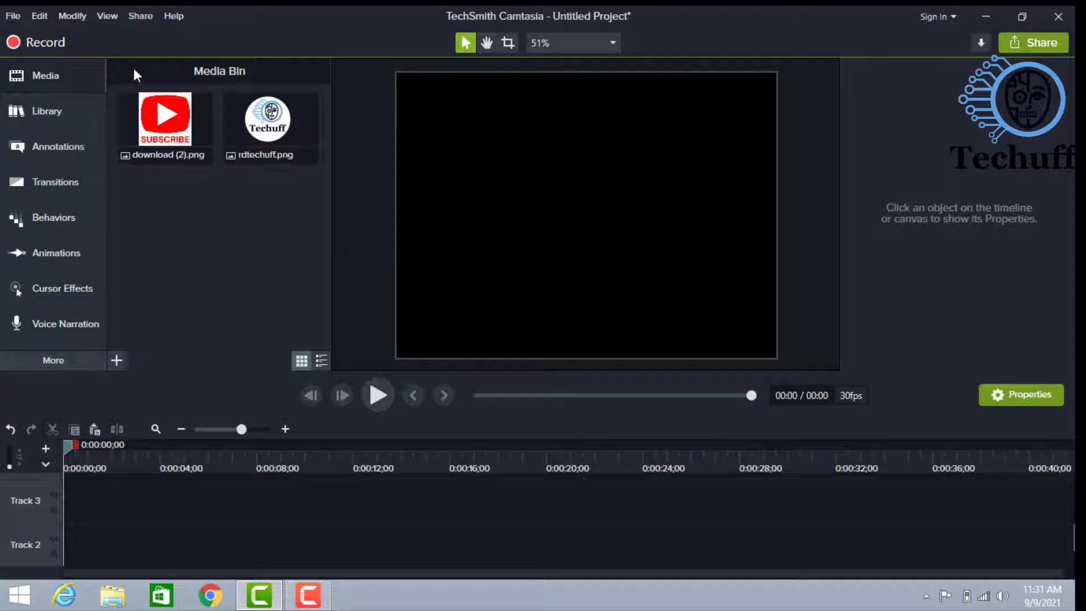
Place the download (2) image on Track 2 and the rdtechuff logo on Track 3 at the timeline start.
{"action": "left_click_drag", "start_coordinate": [148, 113], "coordinate": [53, 547]}
{"action": "left_click_drag", "start_coordinate": [280, 164], "coordinate": [58, 486]}
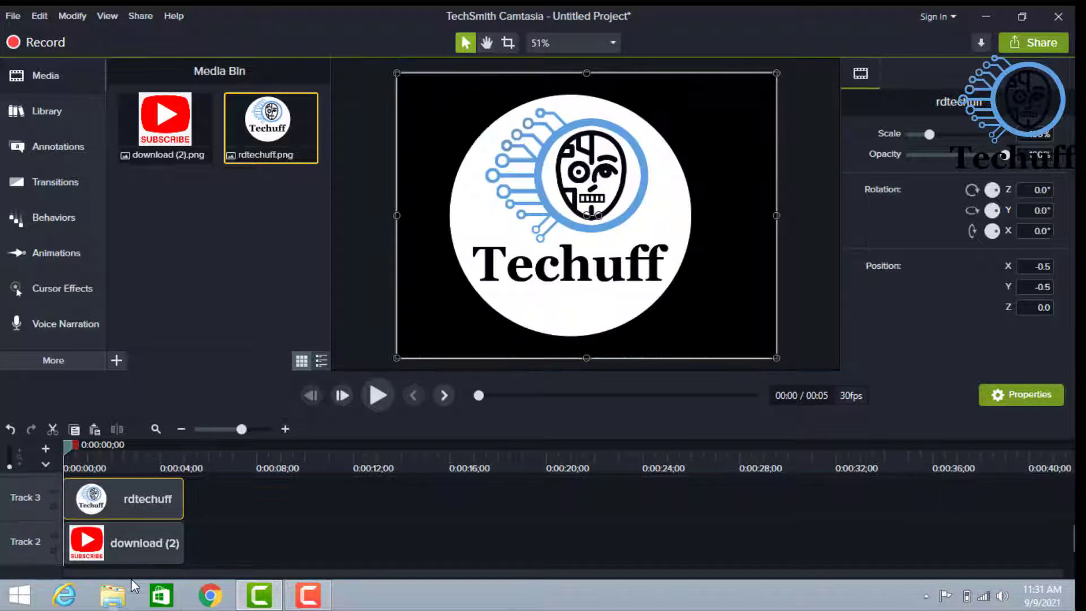
Shrink the rdtechuff logo into the canvas's upper-left corner and move the Subscribe image to the lower-right corner.
{"action": "mouse_move", "coordinate": [602, 238]}
{"action": "left_mouse_down"}
{"action": "mouse_move", "coordinate": [586, 215]}
{"action": "mouse_move", "coordinate": [613, 238]}
{"action": "left_mouse_up"}
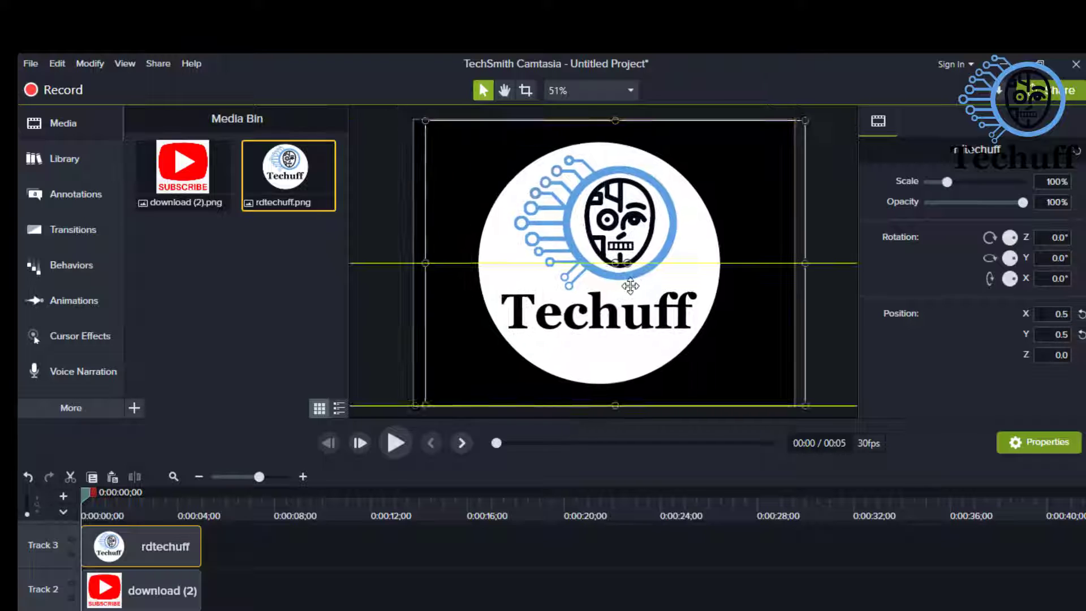
{"action": "left_click_drag", "start_coordinate": [630, 286], "coordinate": [620, 276]}
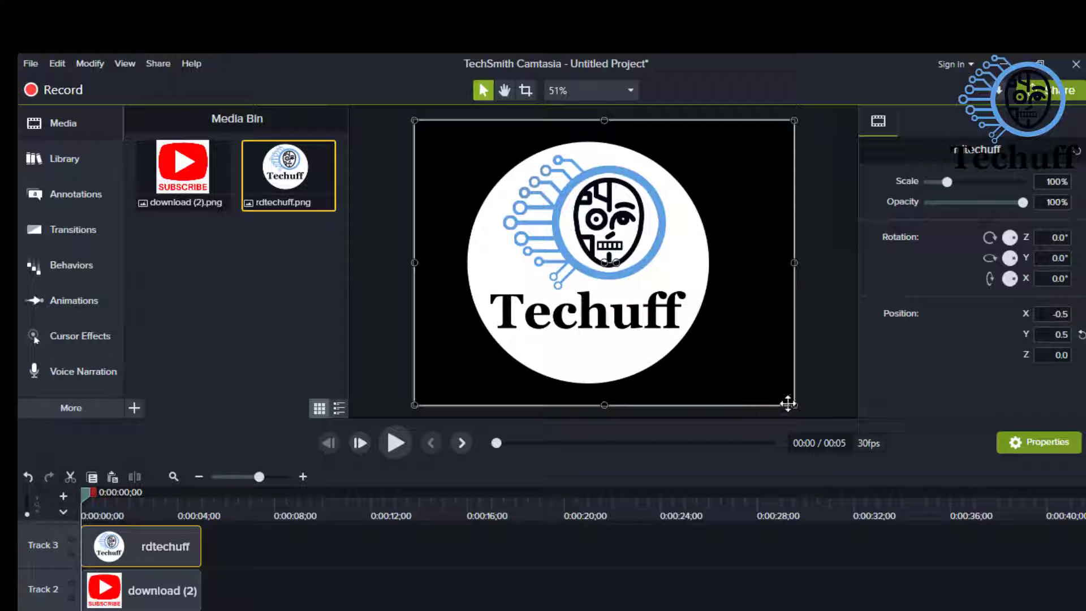
{"action": "left_click_drag", "start_coordinate": [794, 405], "coordinate": [436, 213]}
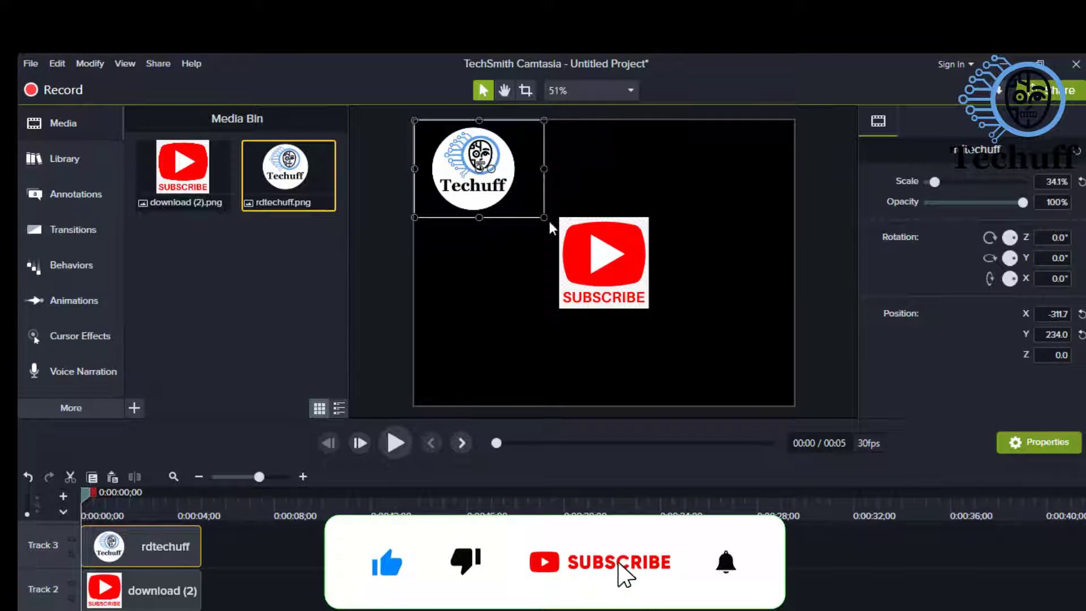
{"action": "left_click_drag", "start_coordinate": [522, 208], "coordinate": [491, 188]}
{"action": "left_click_drag", "start_coordinate": [599, 253], "coordinate": [733, 361]}
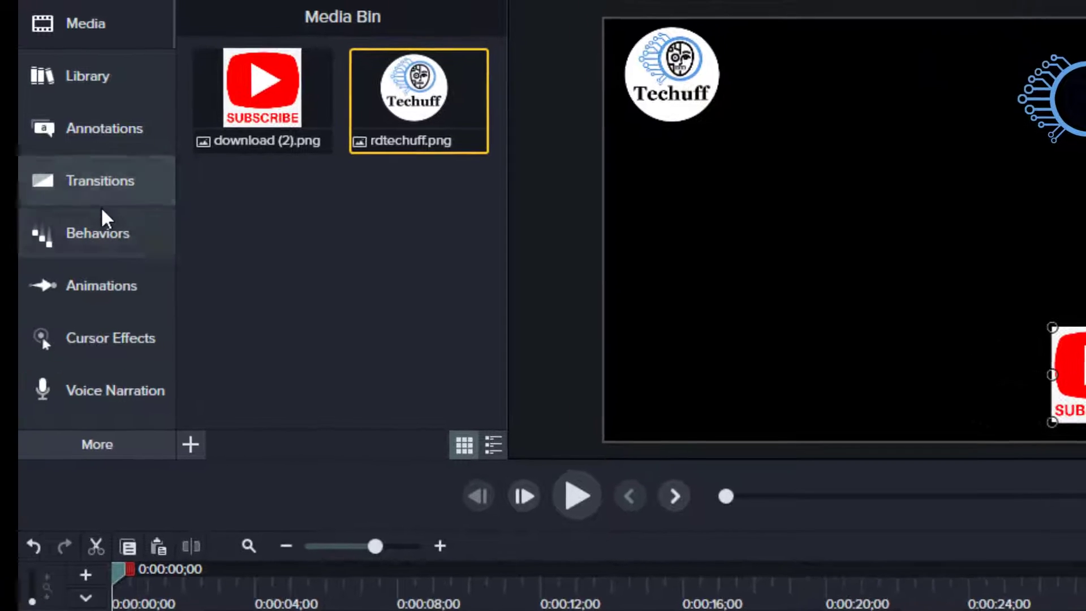
Add a Custom animation to the download (2) clip and stretch its arrow back to the clip's start.
{"action": "left_click", "coordinate": [112, 301]}
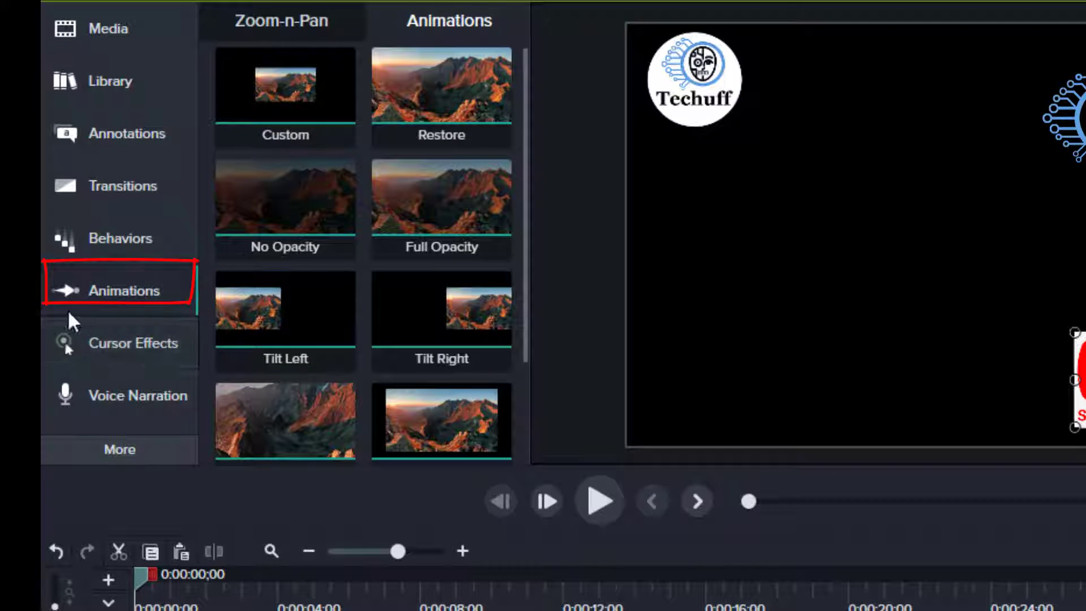
{"action": "left_click", "coordinate": [306, 25]}
{"action": "left_click", "coordinate": [416, 25]}
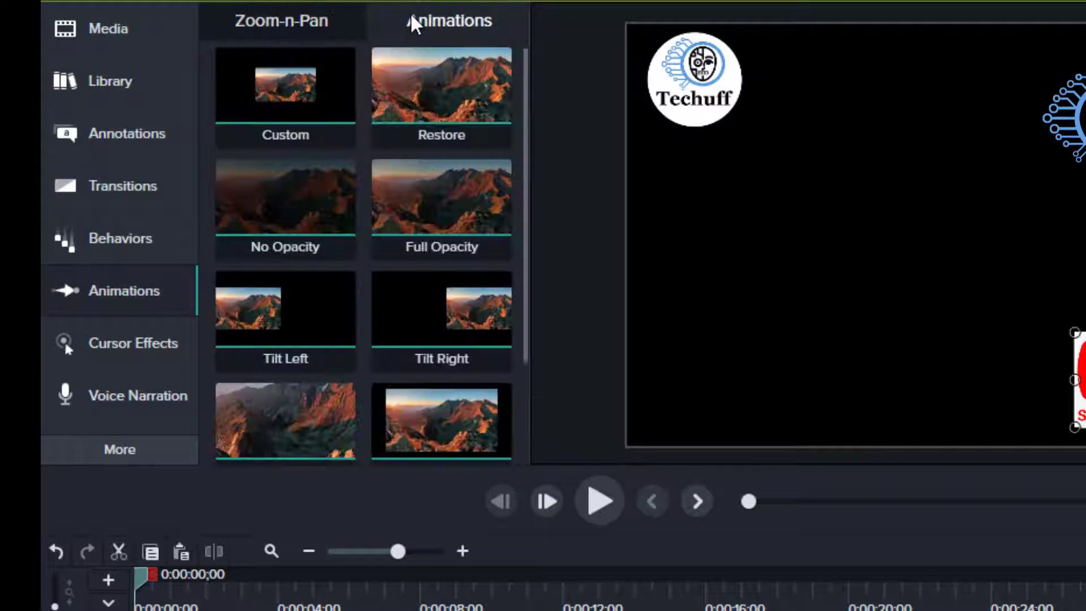
{"action": "left_click", "coordinate": [324, 74]}
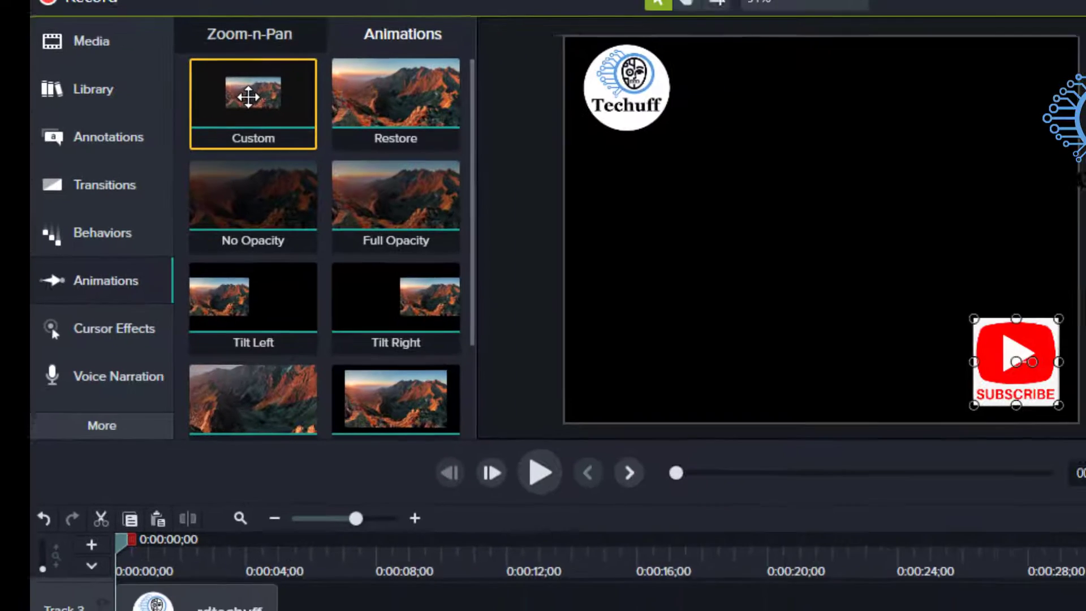
{"action": "left_click_drag", "start_coordinate": [275, 93], "coordinate": [264, 190]}
{"action": "left_click_drag", "start_coordinate": [151, 184], "coordinate": [197, 560]}
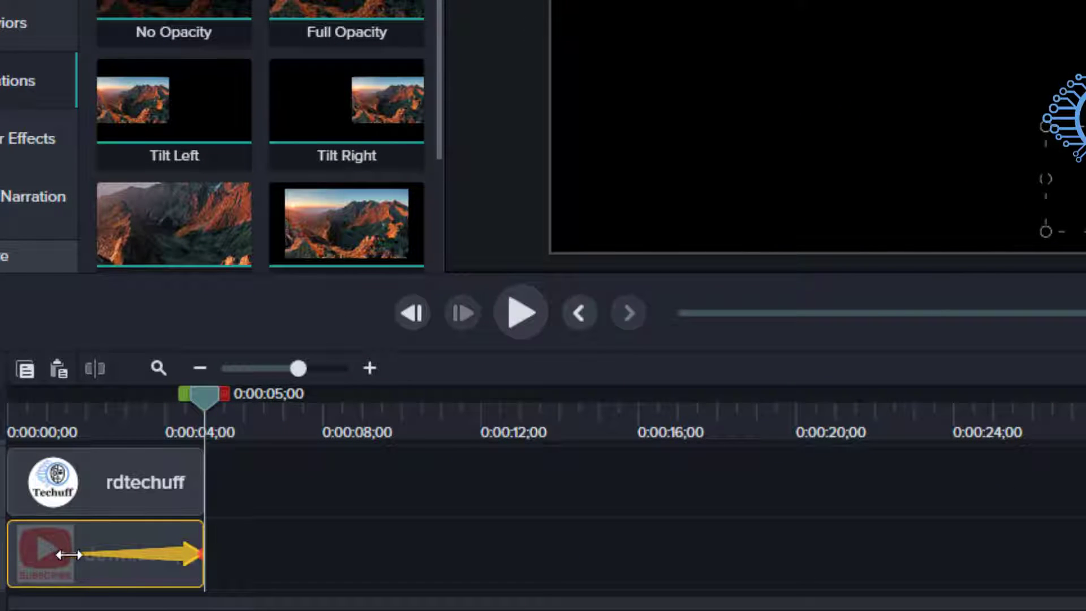
{"action": "left_click_drag", "start_coordinate": [68, 554], "coordinate": [47, 543]}
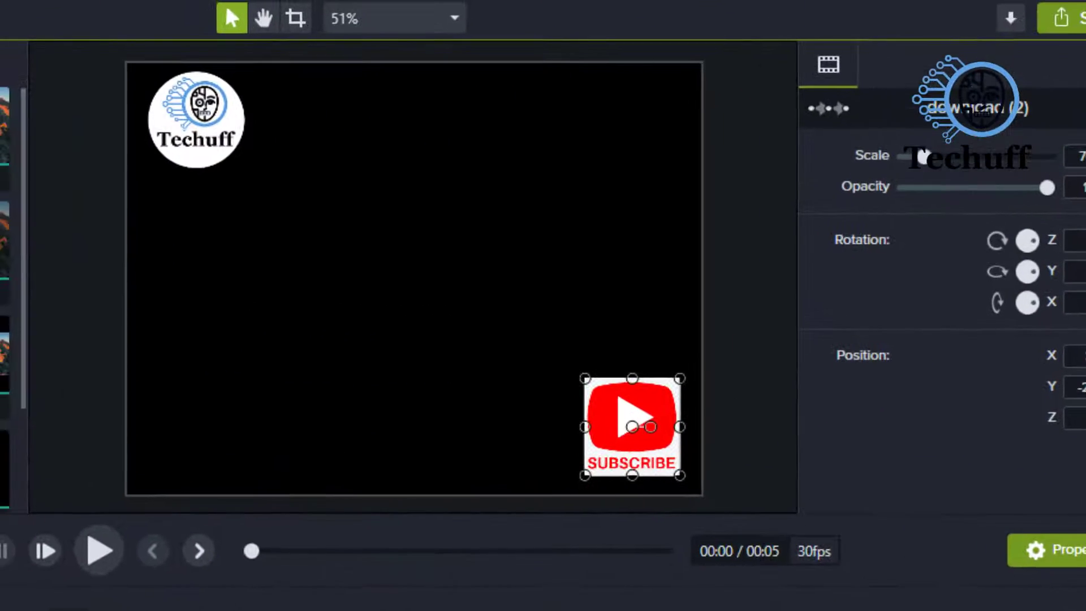
Set the Subscribe image's X rotation to 360° at the clip's start and play the preview.
{"action": "double_click", "coordinate": [1080, 303]}
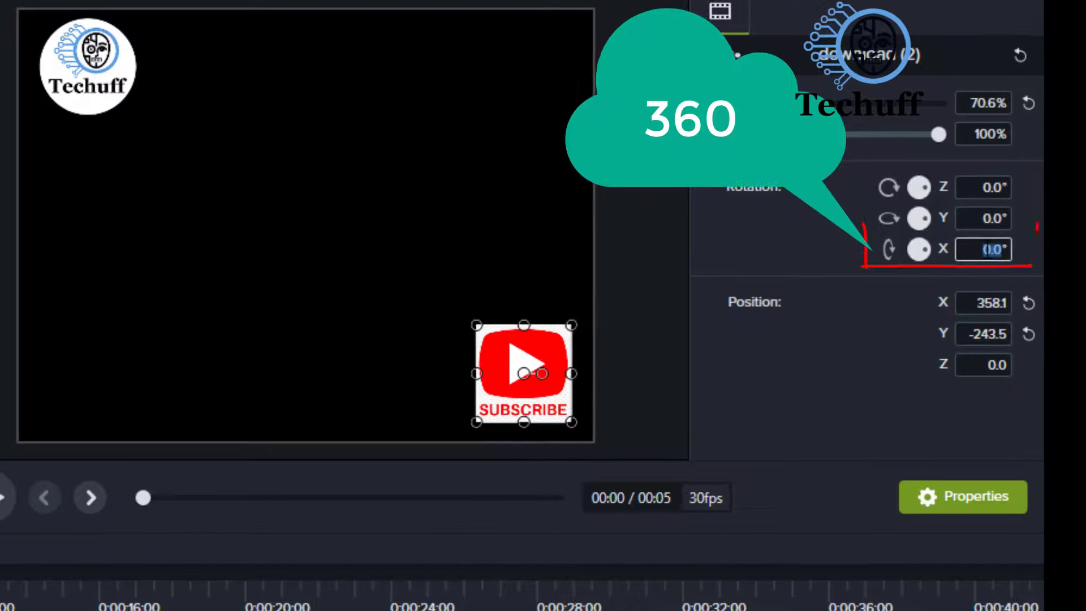
{"action": "type", "text": "360"}
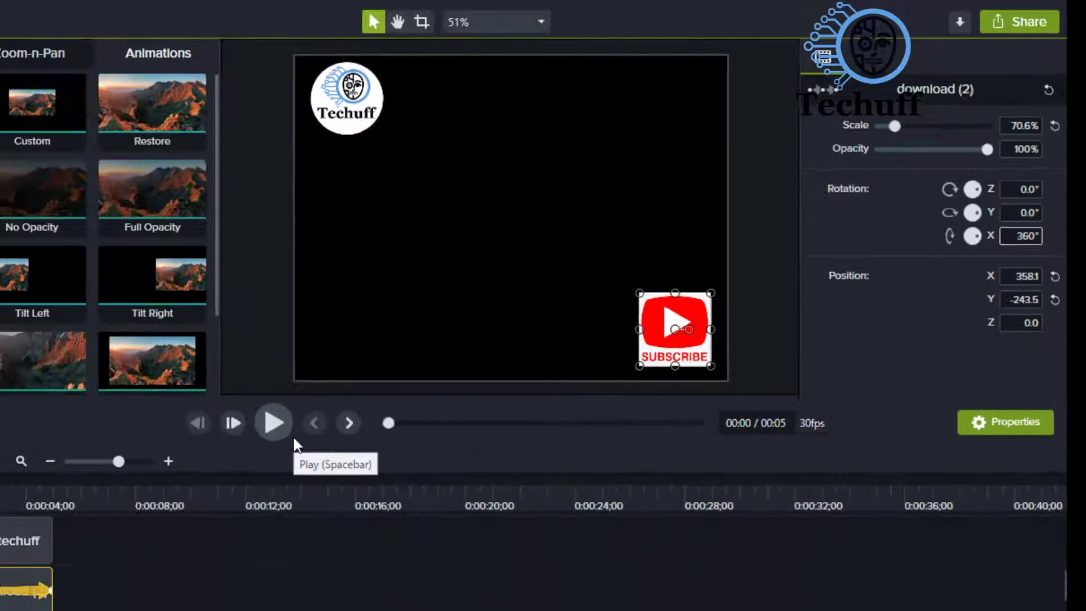
{"action": "left_click", "coordinate": [2, 498]}
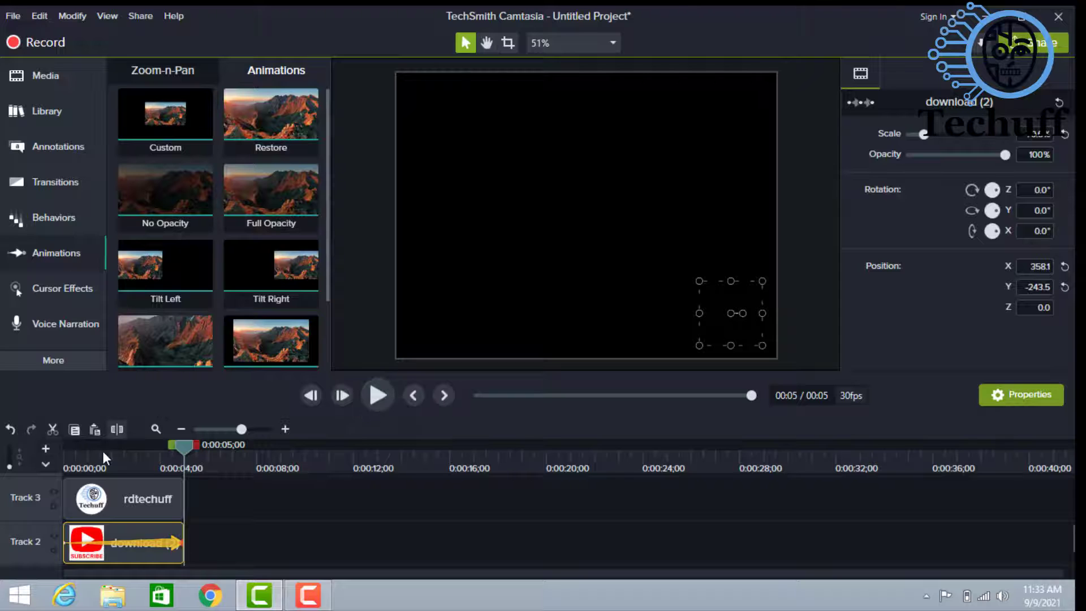
Add a Custom animation to the rdtechuff clip and stretch its arrow across the whole clip.
{"action": "left_click", "coordinate": [113, 501]}
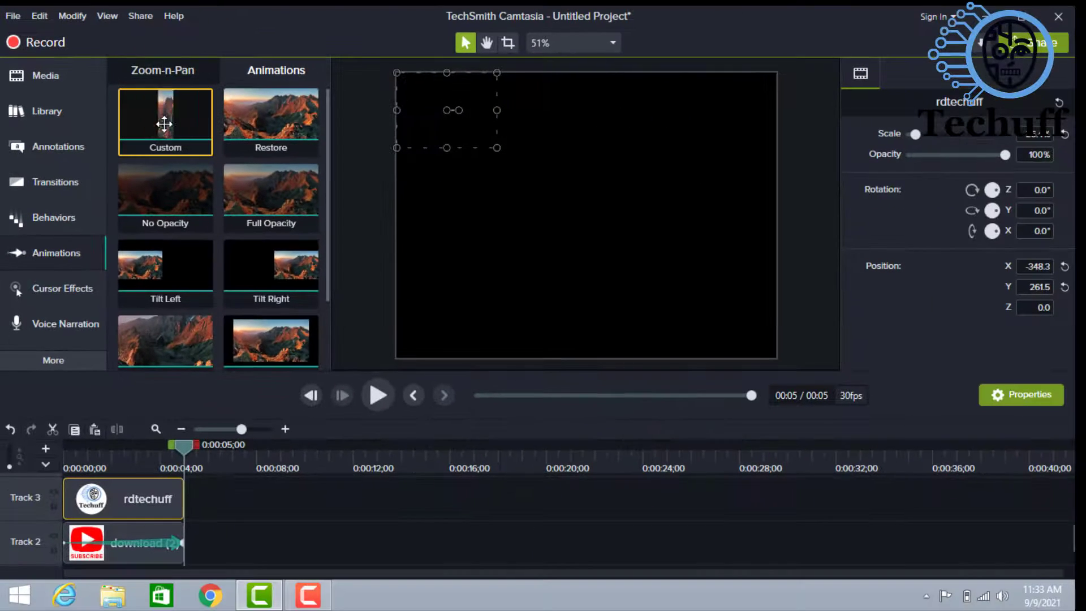
{"action": "left_click_drag", "start_coordinate": [164, 124], "coordinate": [229, 467]}
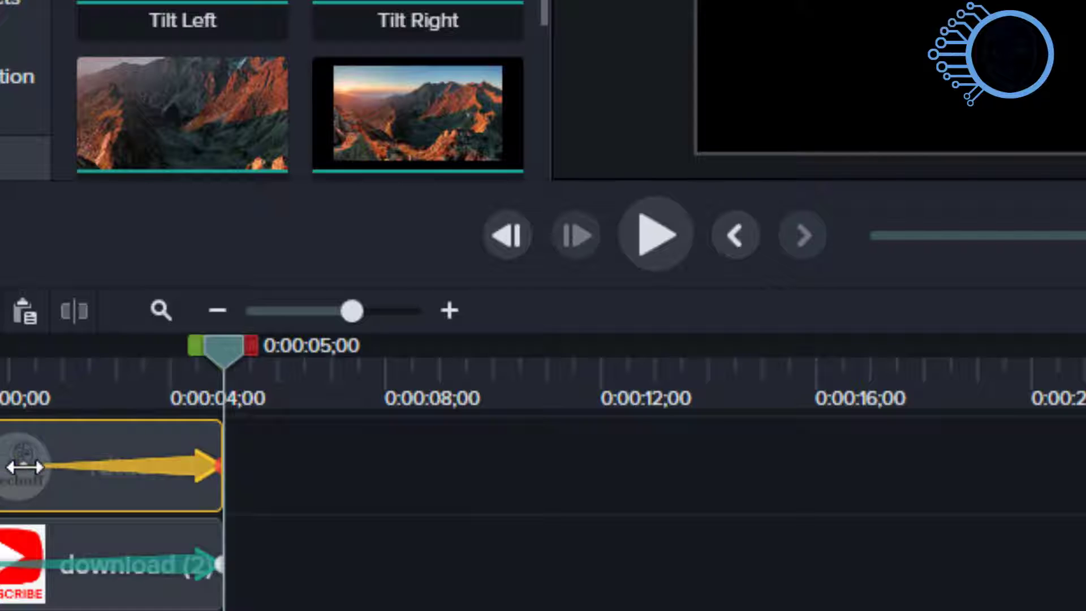
{"action": "left_click_drag", "start_coordinate": [22, 464], "coordinate": [0, 464]}
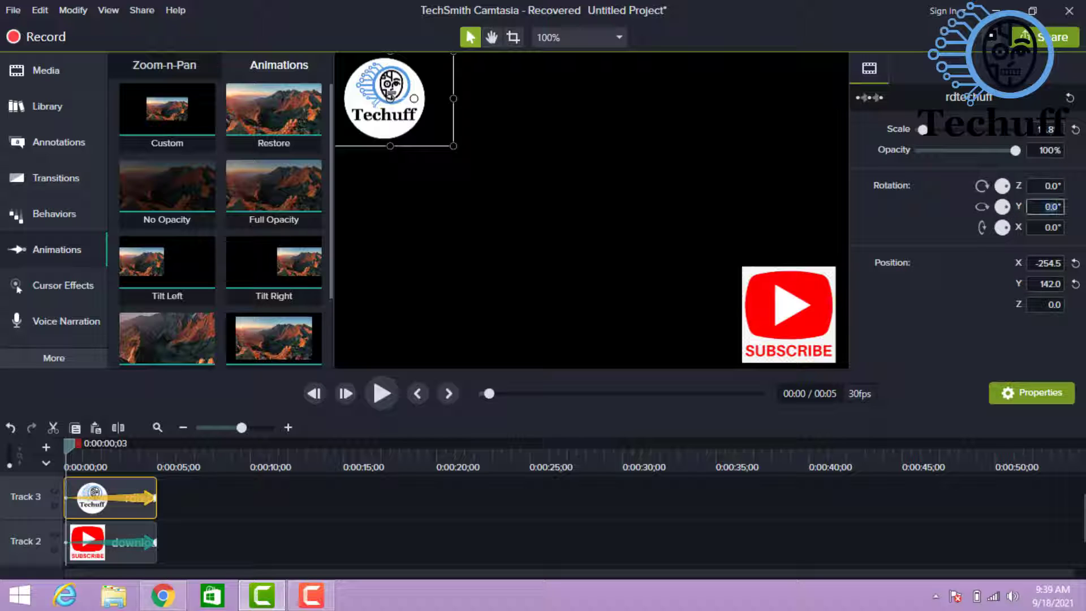
Set the rdtechuff logo's Y rotation to 360° near the clip's start and play the preview.
{"action": "key", "text": "BackSpace"}
{"action": "type", "text": "36"}
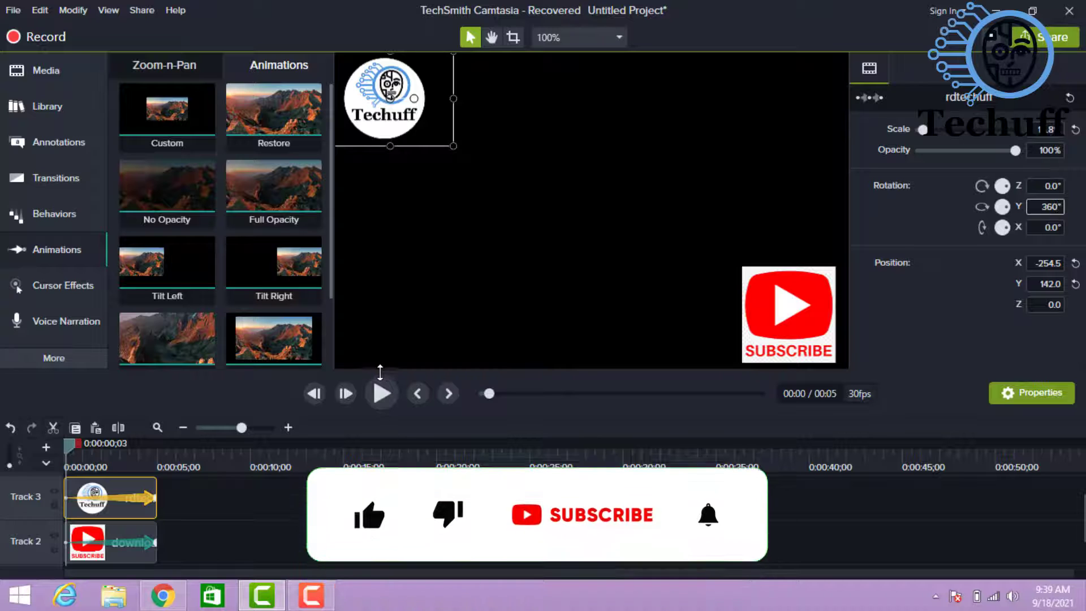
{"action": "left_click", "coordinate": [376, 393]}
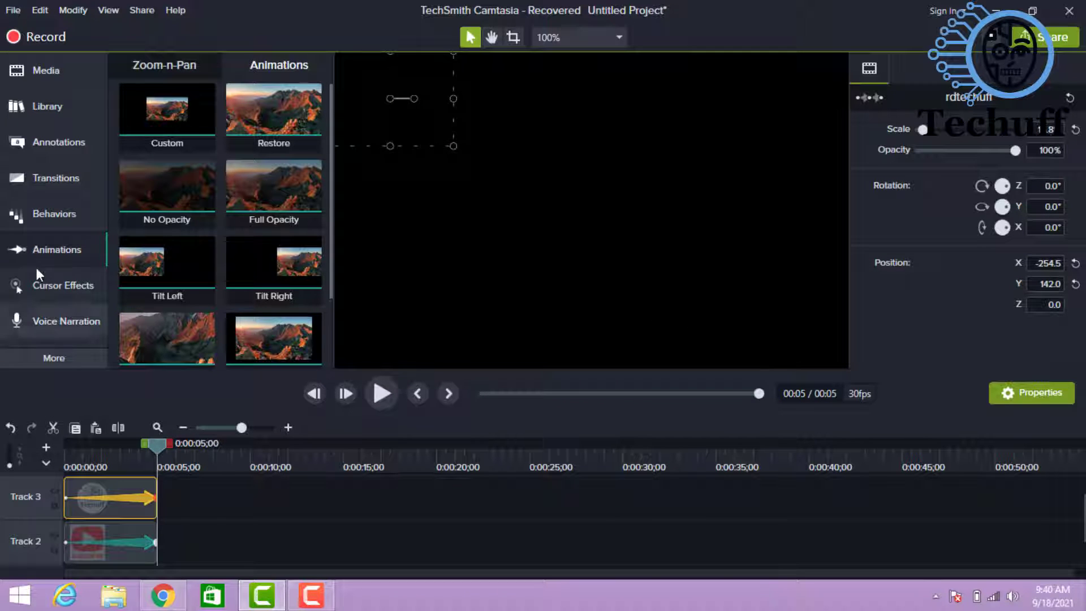
Import the video "how to remove green screen effect and how to" and place it on Track 1 below the images.
{"action": "left_click", "coordinate": [39, 68]}
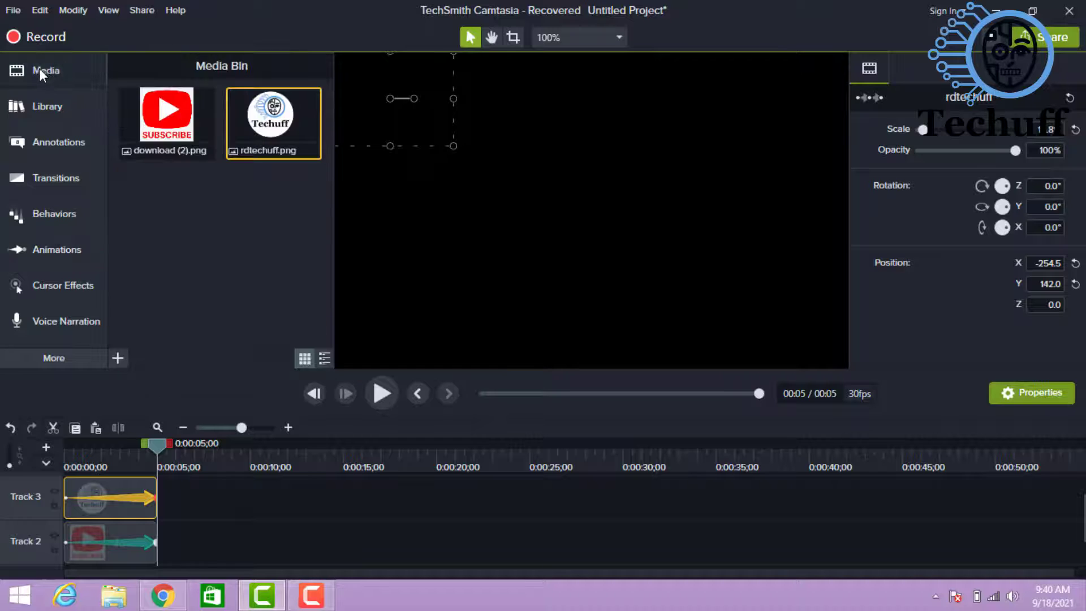
{"action": "left_click", "coordinate": [117, 359]}
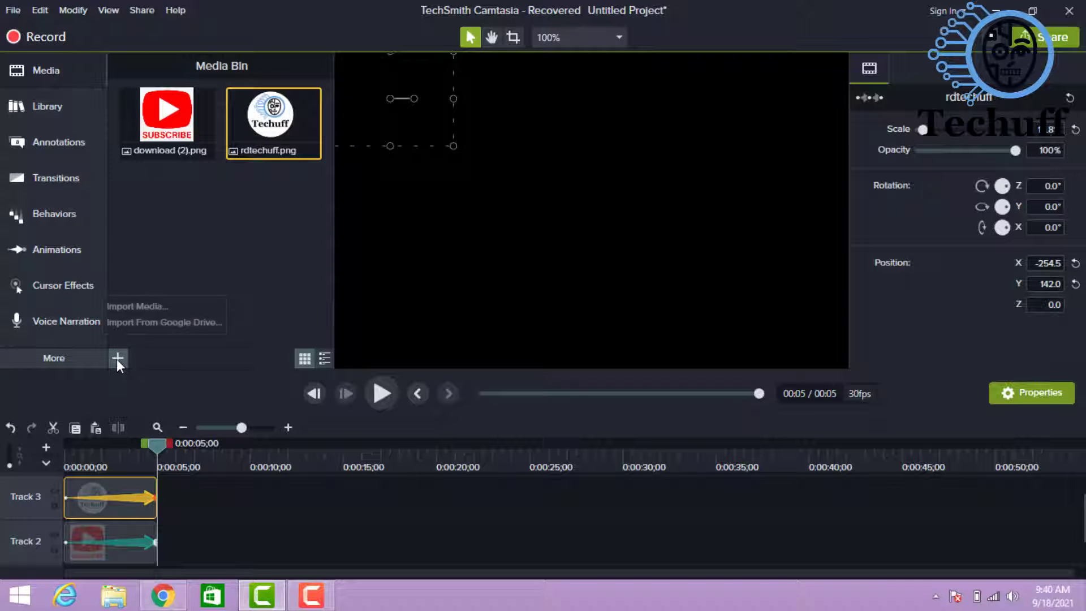
{"action": "left_click", "coordinate": [123, 313]}
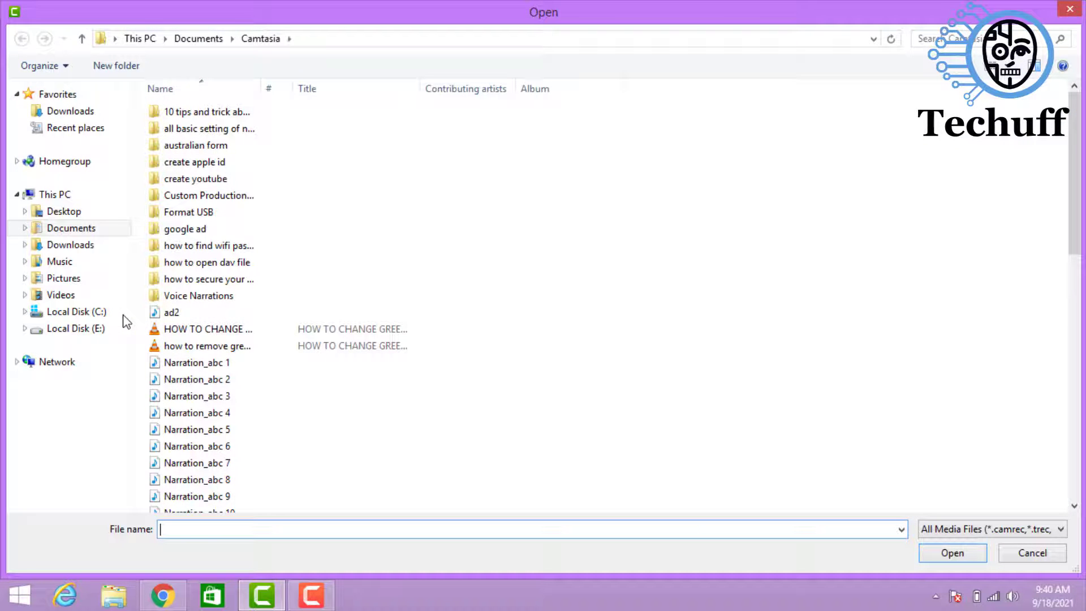
{"action": "left_click", "coordinate": [174, 345]}
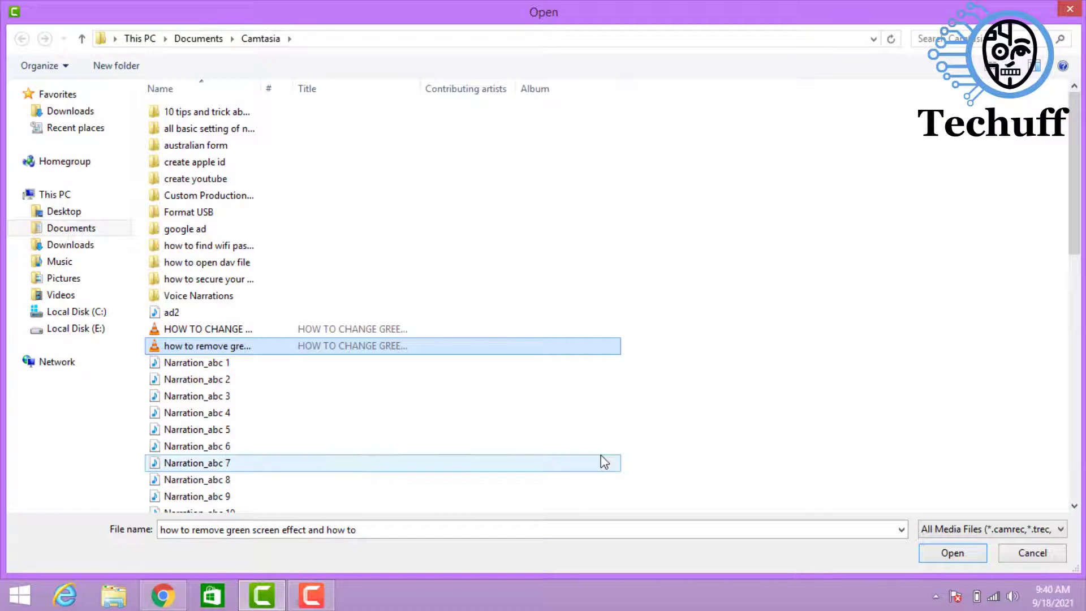
{"action": "left_click", "coordinate": [961, 555]}
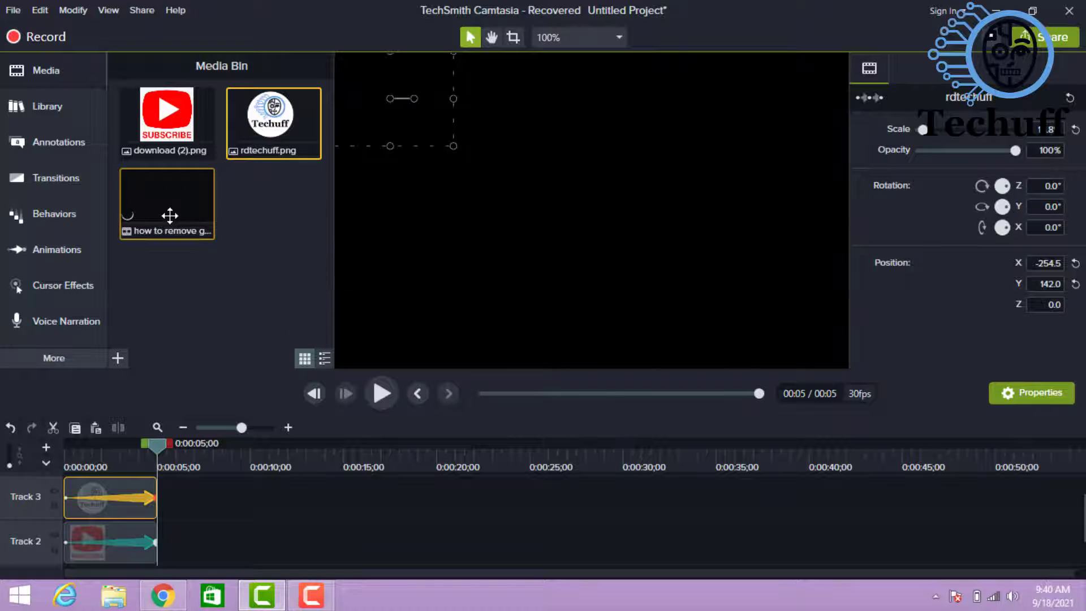
{"action": "left_click_drag", "start_coordinate": [170, 214], "coordinate": [225, 521]}
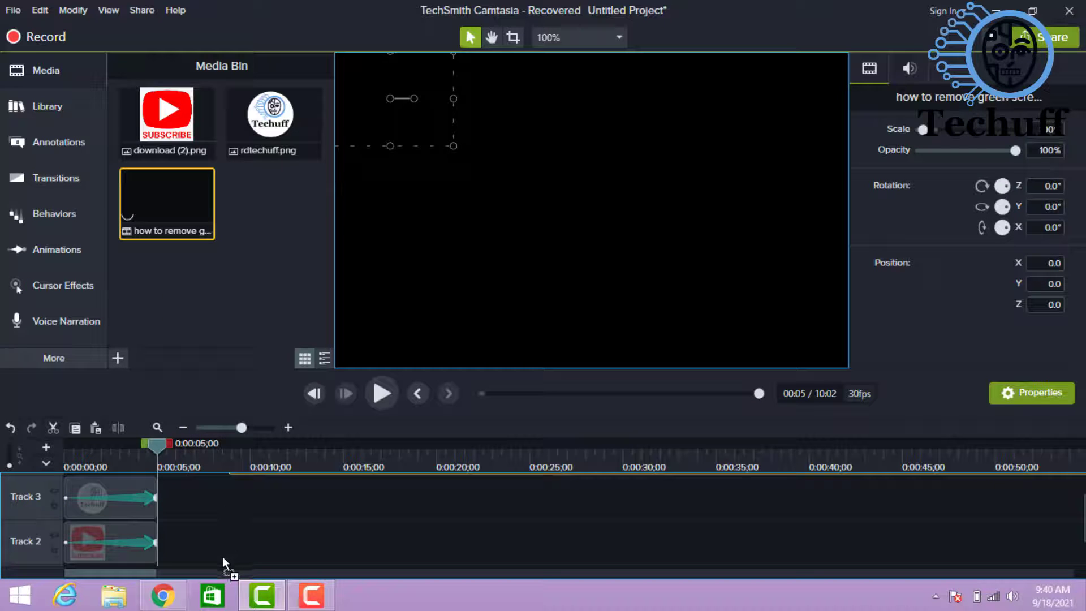
{"action": "left_click_drag", "start_coordinate": [221, 559], "coordinate": [221, 574]}
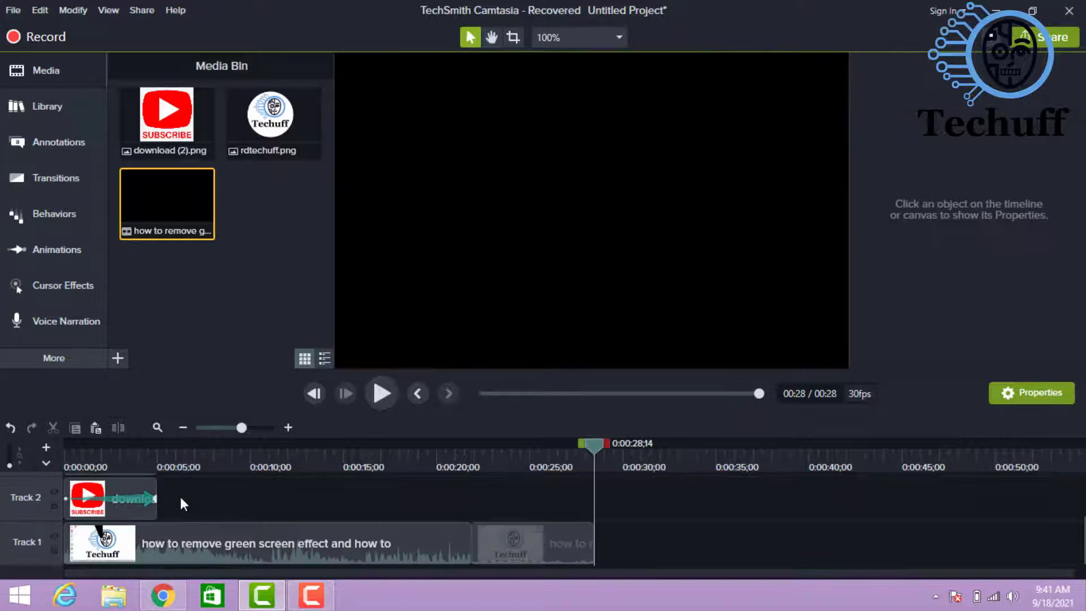
Copy the animated rdtechuff clip on Track 3 together with the Subscribe clip on Track 2.
{"action": "left_click_drag", "start_coordinate": [242, 429], "coordinate": [222, 429]}
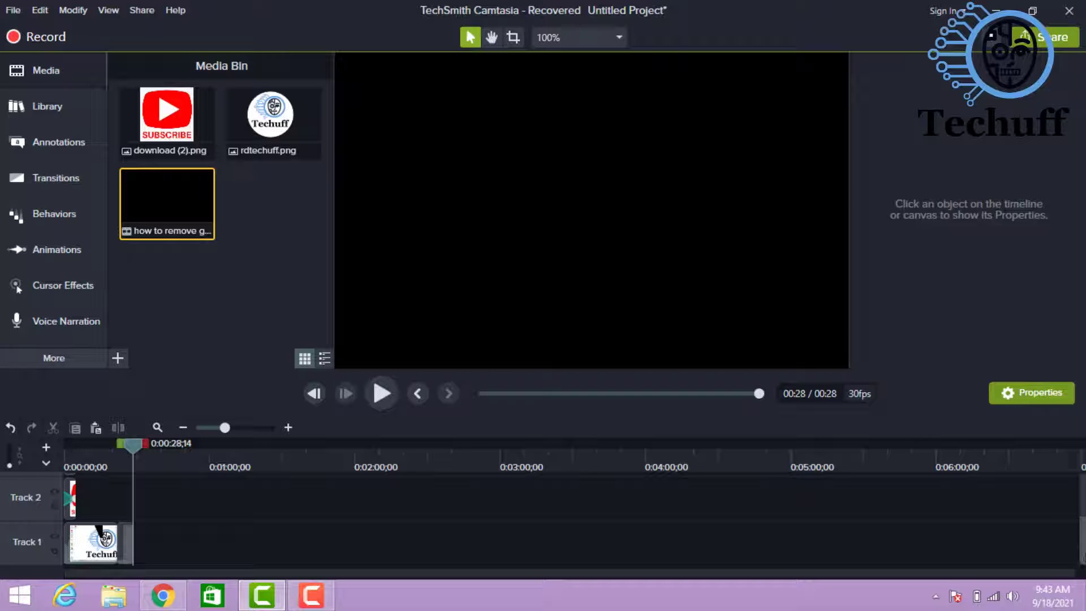
{"action": "scroll", "coordinate": [1083, 545], "scroll_direction": "up", "scroll_amount": 2}
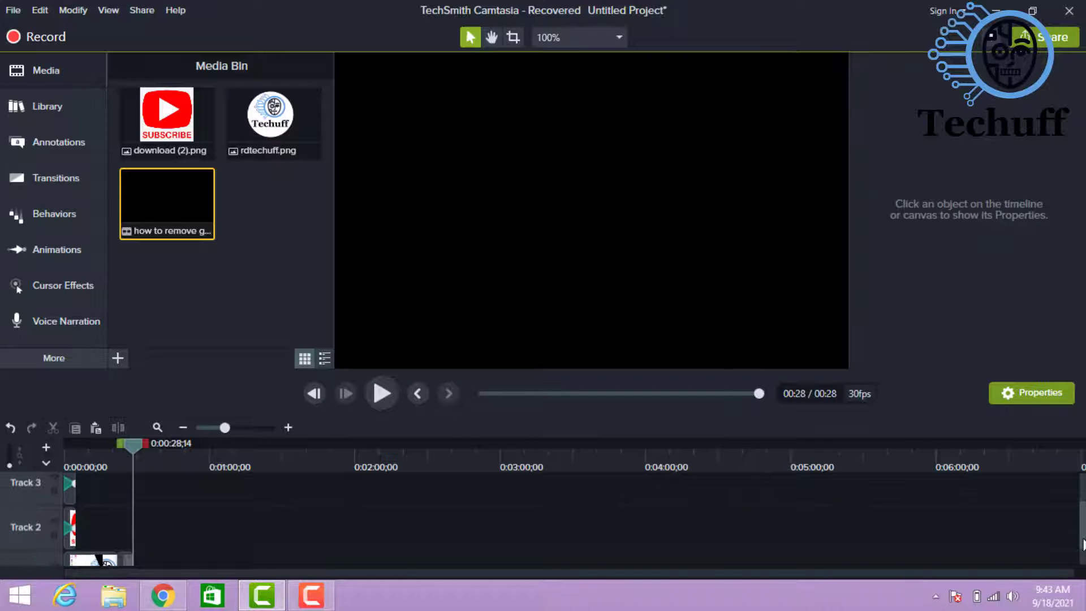
{"action": "left_click_drag", "start_coordinate": [1083, 539], "coordinate": [1083, 533]}
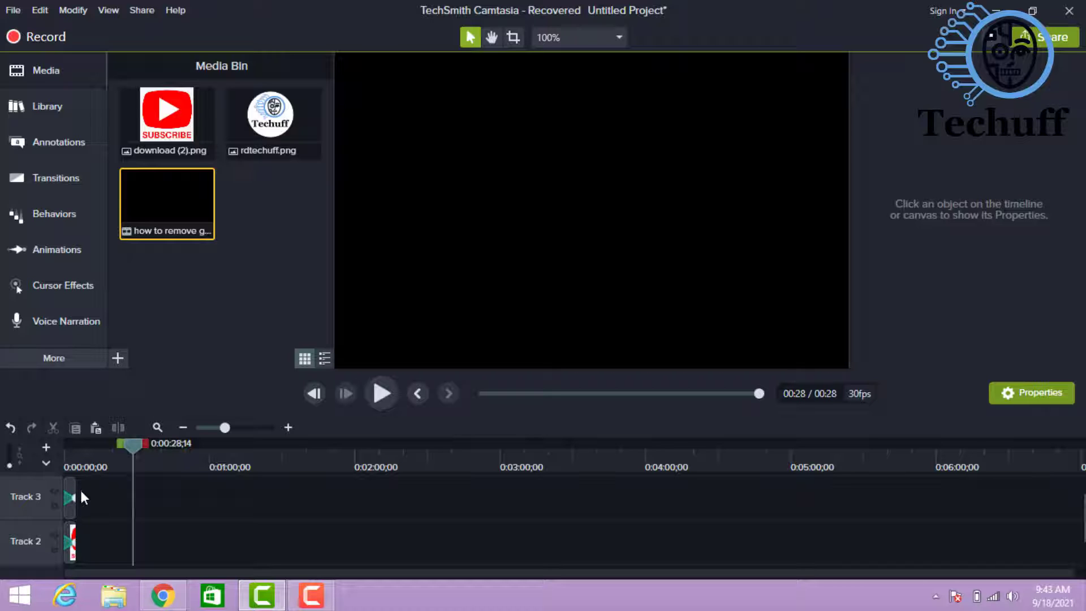
{"action": "left_click_drag", "start_coordinate": [82, 497], "coordinate": [68, 525]}
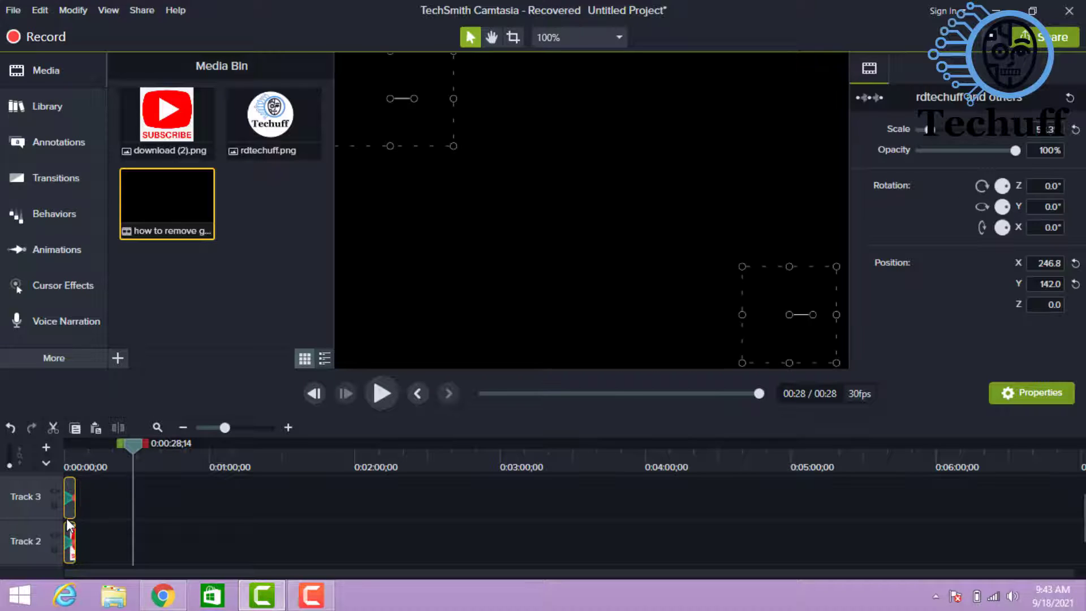
{"action": "right_click", "coordinate": [68, 525]}
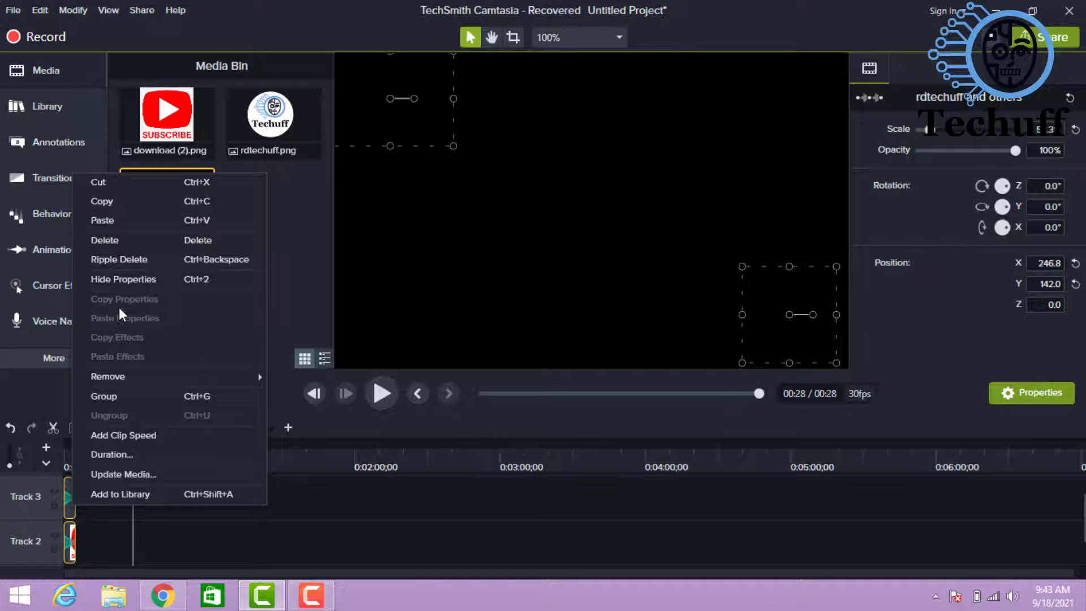
{"action": "left_click", "coordinate": [127, 205]}
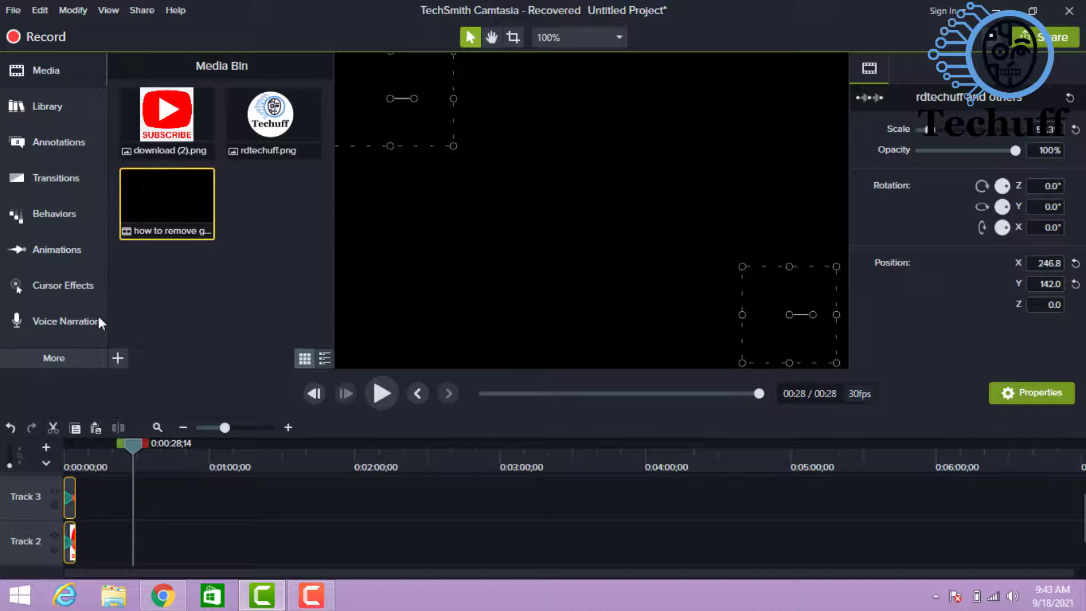
Paste the copied clip pair onto Tracks 2 and 3 and place it directly after the original pair.
{"action": "left_click", "coordinate": [85, 550]}
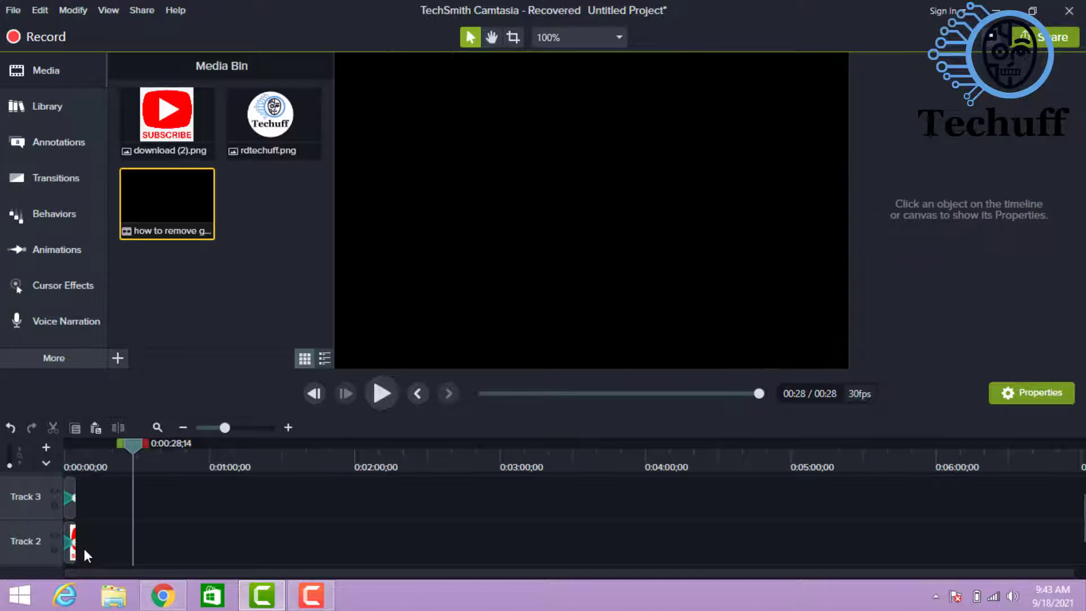
{"action": "right_click", "coordinate": [83, 548]}
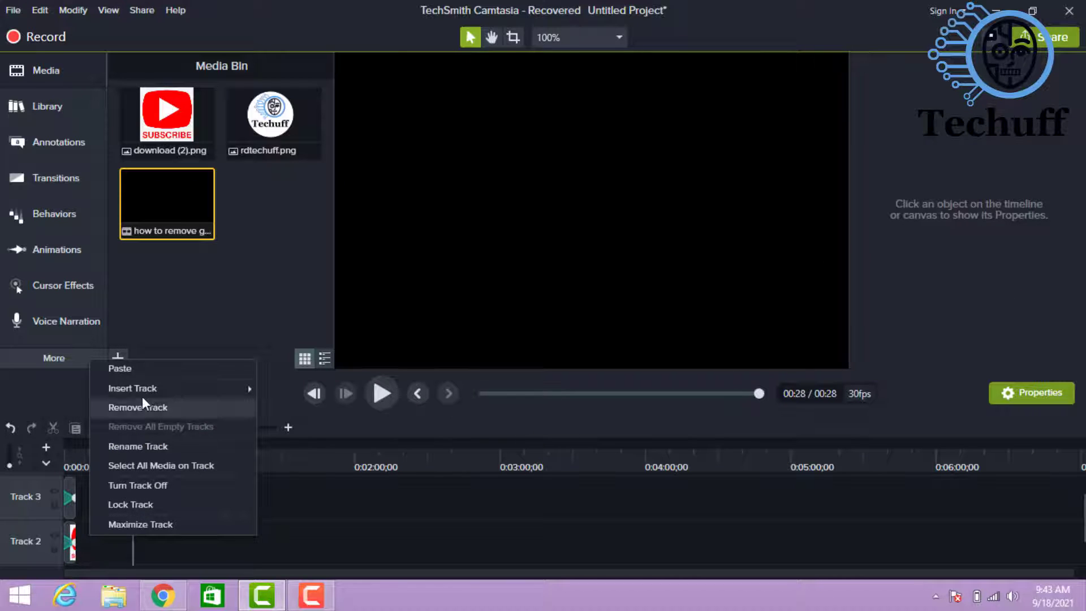
{"action": "left_click", "coordinate": [143, 370]}
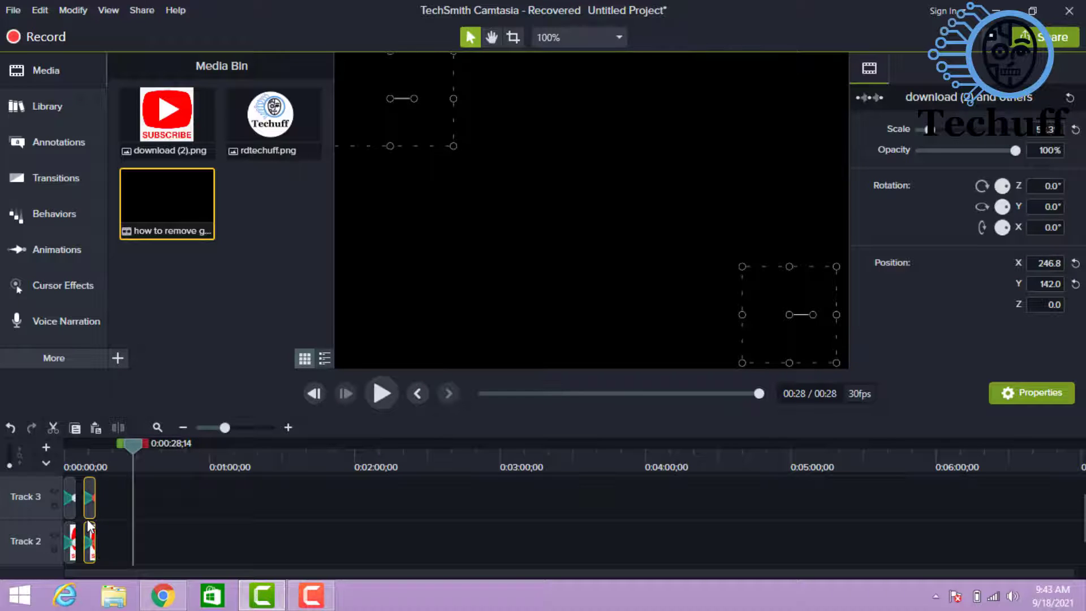
{"action": "left_click_drag", "start_coordinate": [89, 525], "coordinate": [78, 518]}
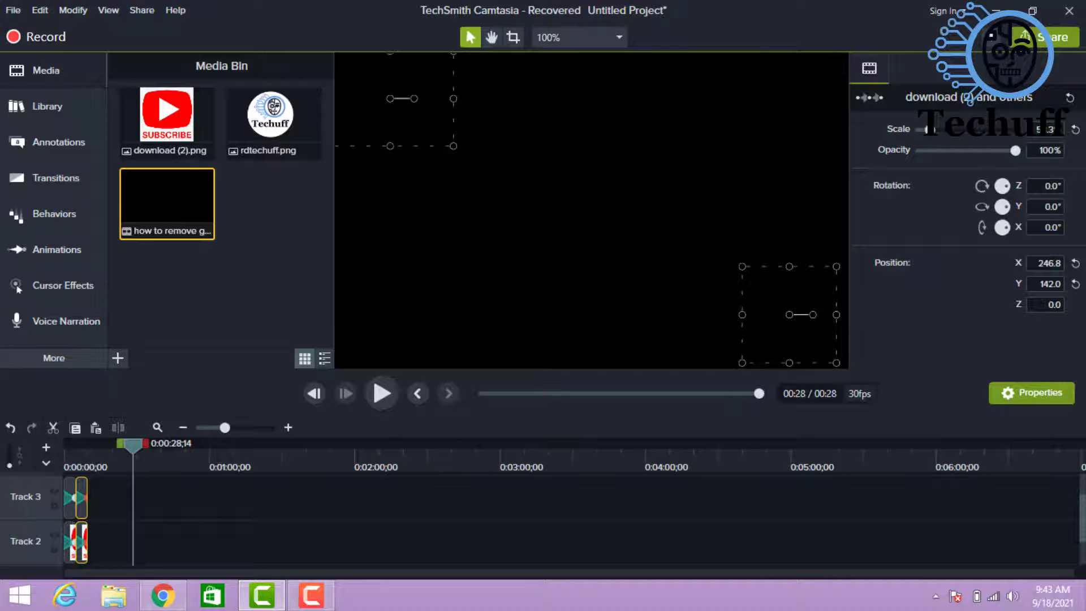
Select all four image clips on Tracks 2 and 3 and copy them.
{"action": "scroll", "coordinate": [1073, 516], "scroll_direction": "down", "scroll_amount": 1}
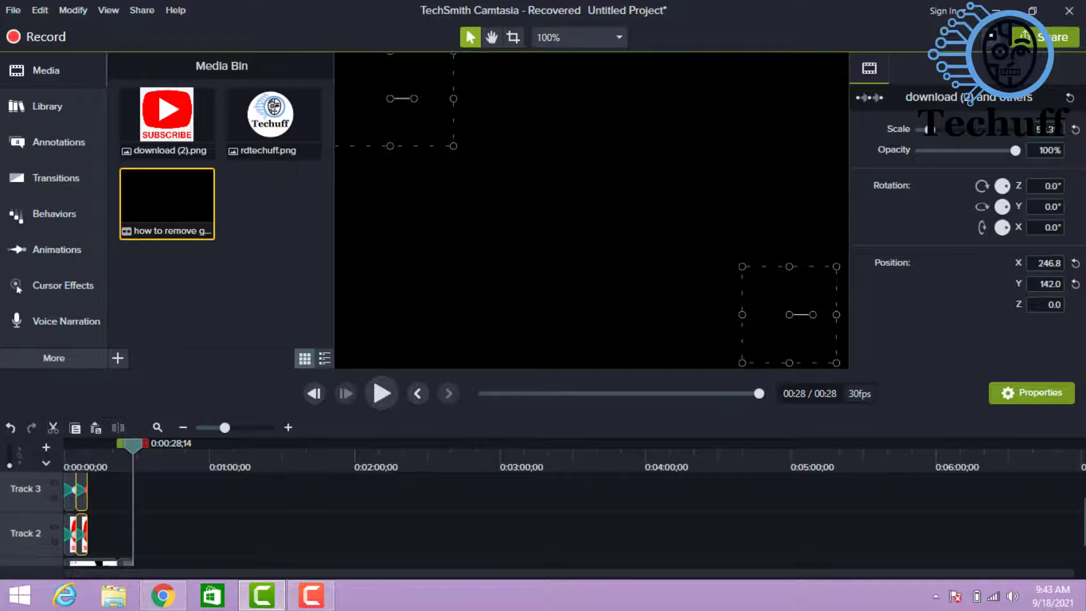
{"action": "left_click", "coordinate": [95, 484]}
{"action": "scroll", "coordinate": [71, 498], "scroll_direction": "up", "scroll_amount": 1}
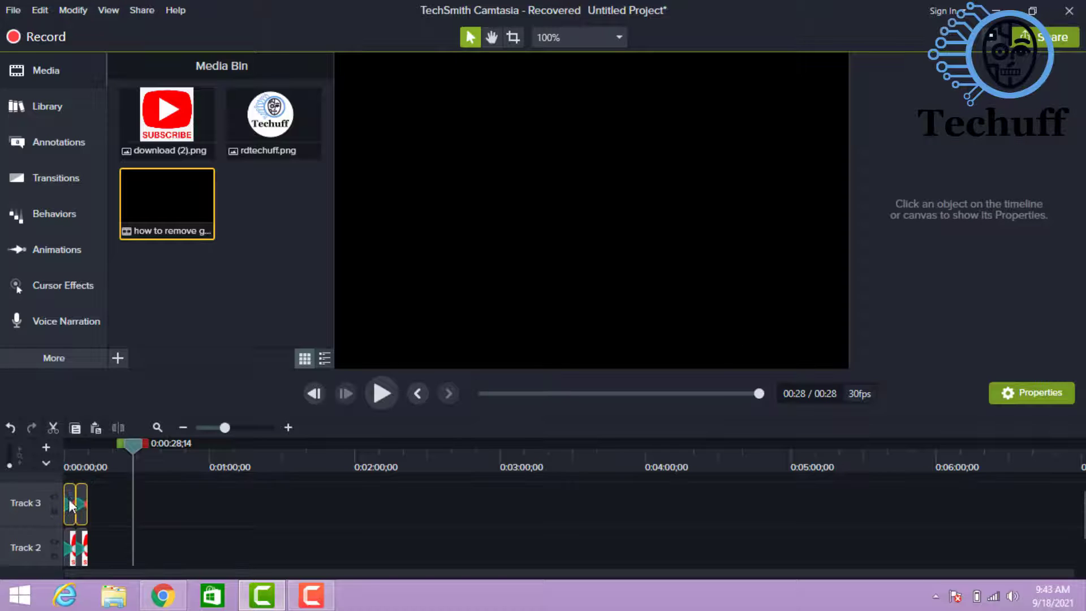
{"action": "left_click", "coordinate": [72, 544]}
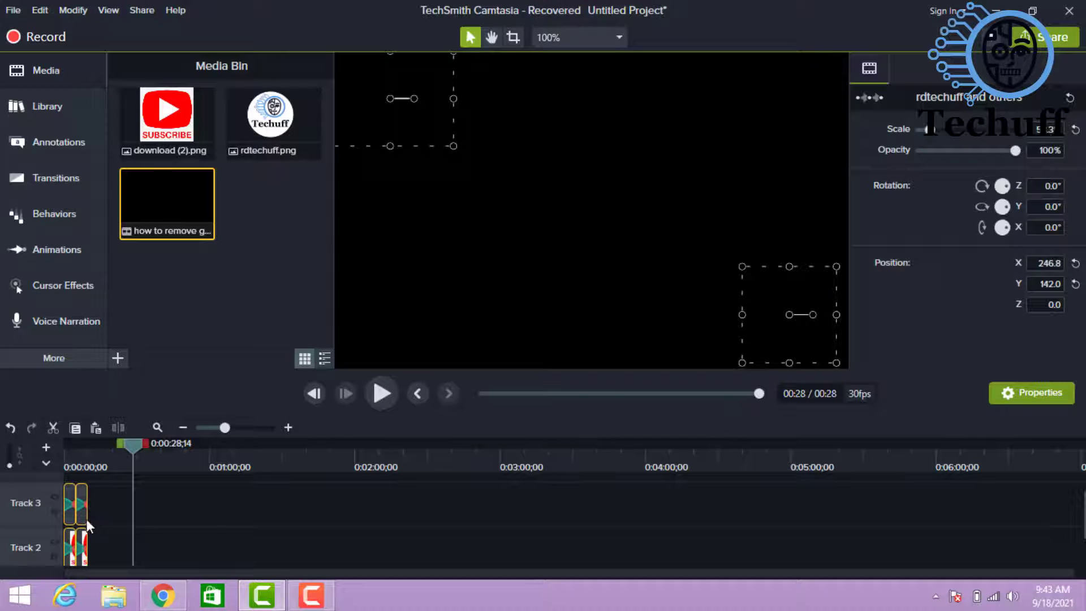
{"action": "right_click", "coordinate": [75, 525]}
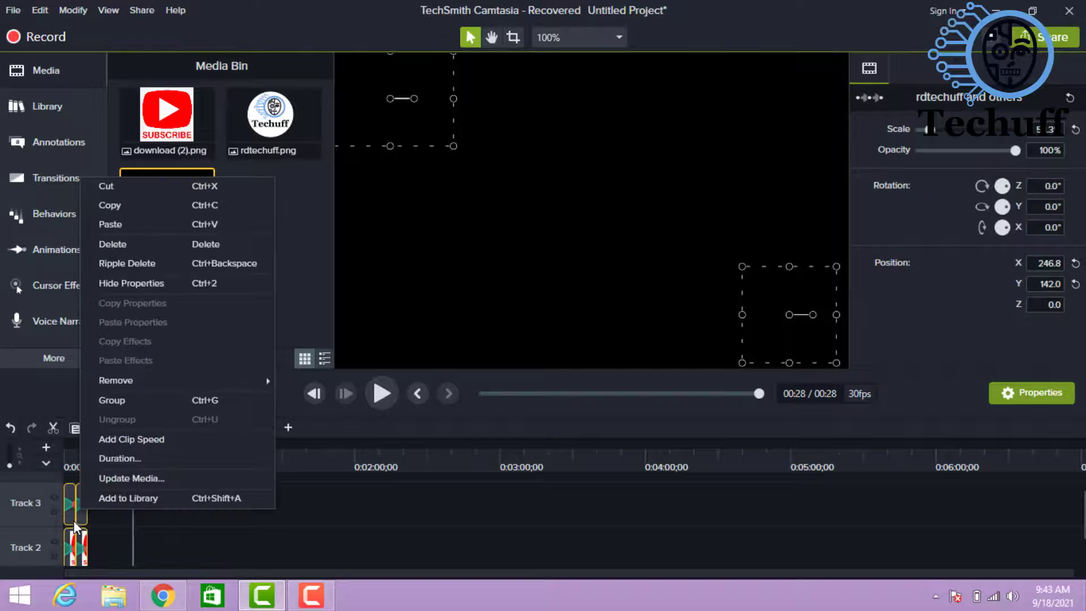
{"action": "left_click", "coordinate": [127, 205]}
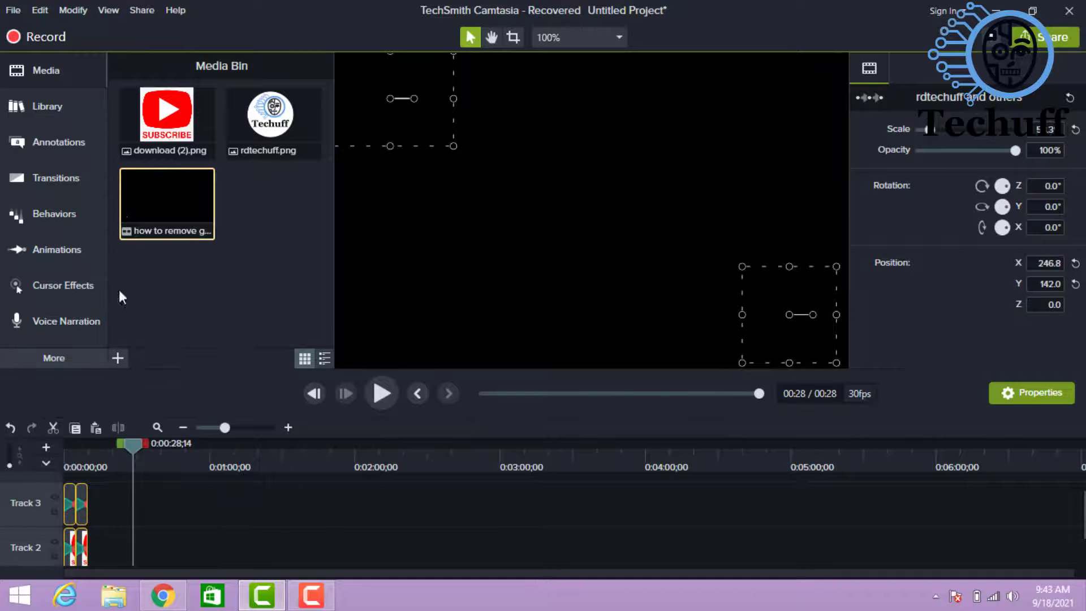
Paste the four copied clips onto Tracks 2 and 3 and move them directly behind the existing ones.
{"action": "right_click", "coordinate": [93, 545]}
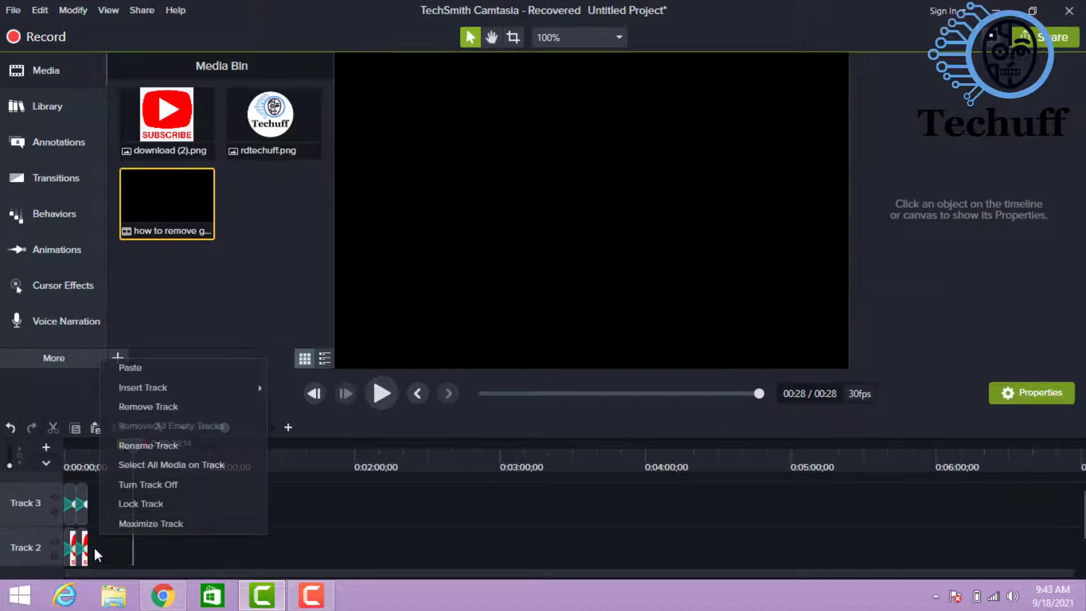
{"action": "left_click", "coordinate": [144, 371]}
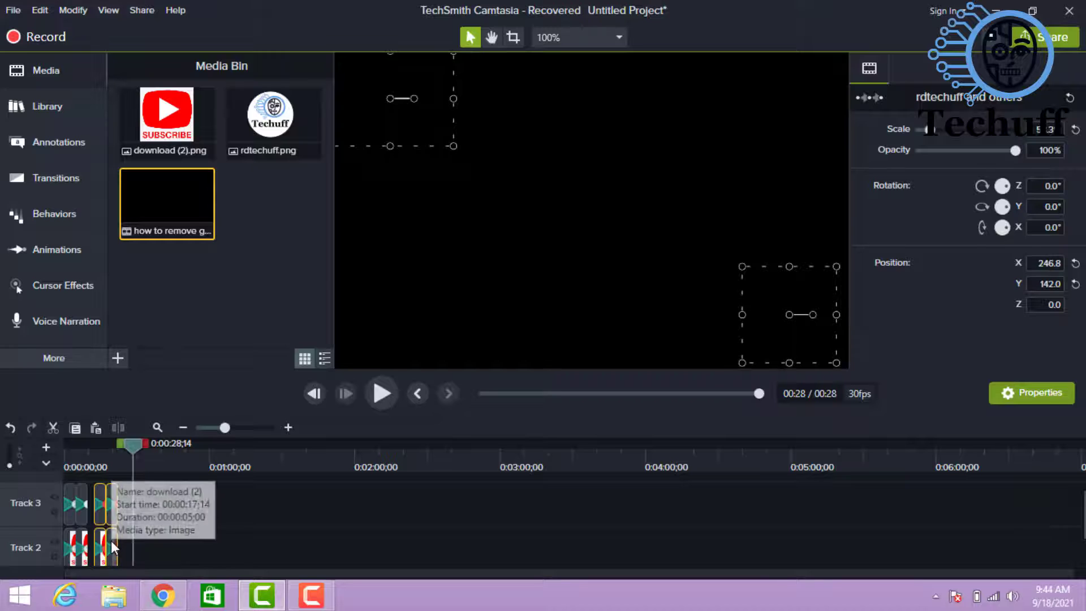
{"action": "left_click_drag", "start_coordinate": [110, 541], "coordinate": [96, 540]}
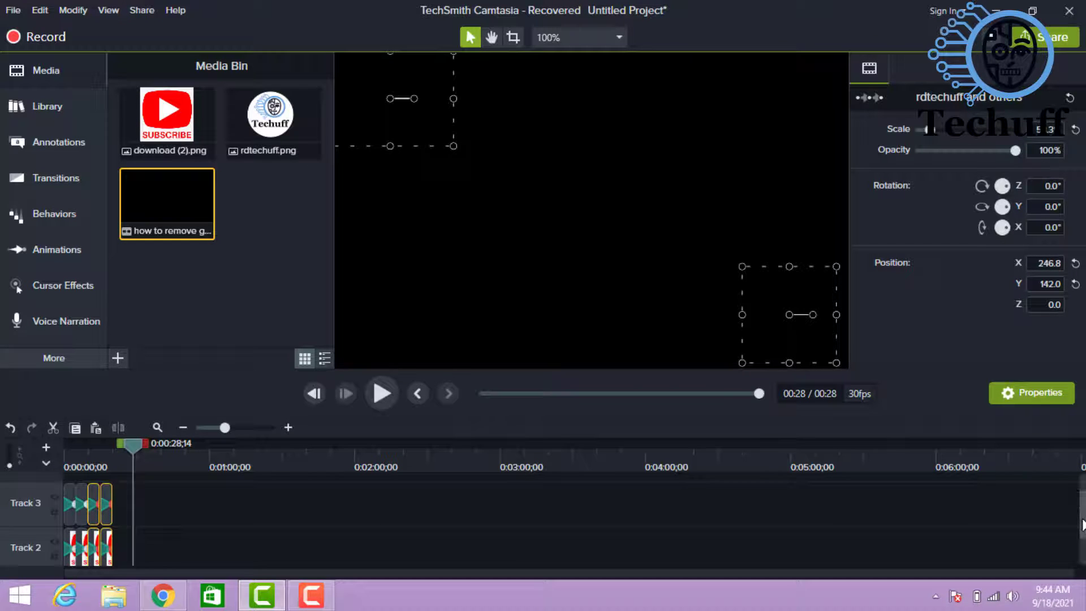
Move the playhead to 0:00:14;10 and extend the end of the last video clip on Track 1 to about 38 seconds.
{"action": "left_click_drag", "start_coordinate": [1081, 523], "coordinate": [1082, 542]}
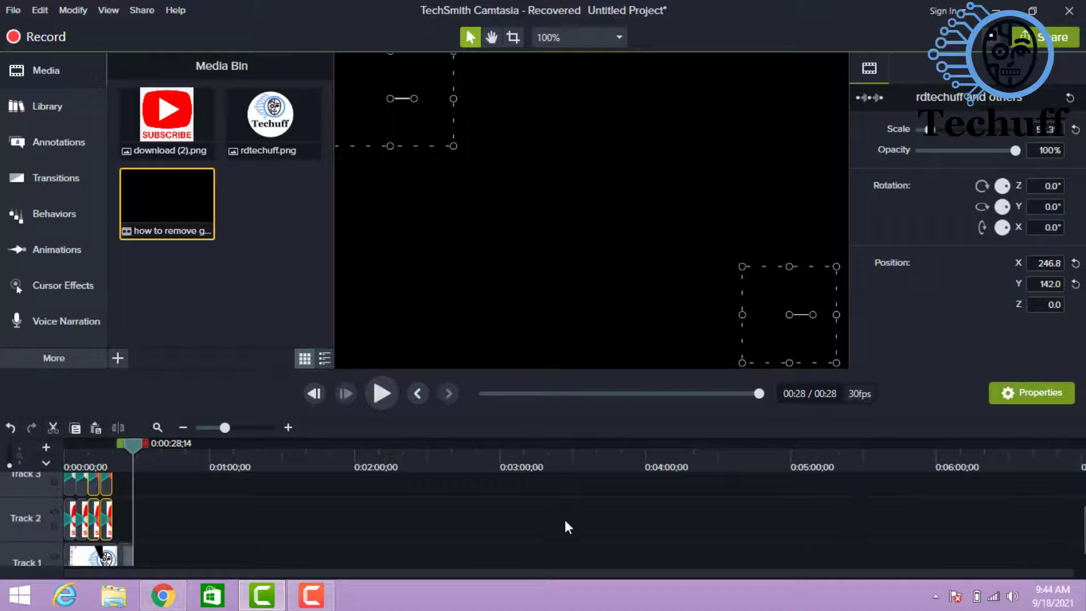
{"action": "left_click_drag", "start_coordinate": [131, 440], "coordinate": [110, 443]}
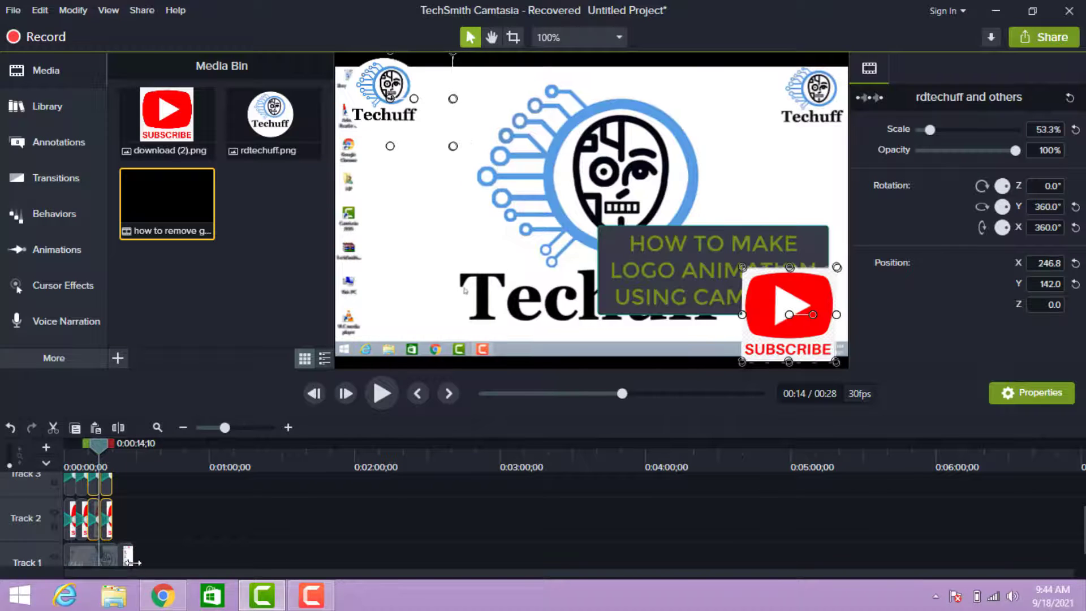
{"action": "left_click_drag", "start_coordinate": [133, 561], "coordinate": [162, 562]}
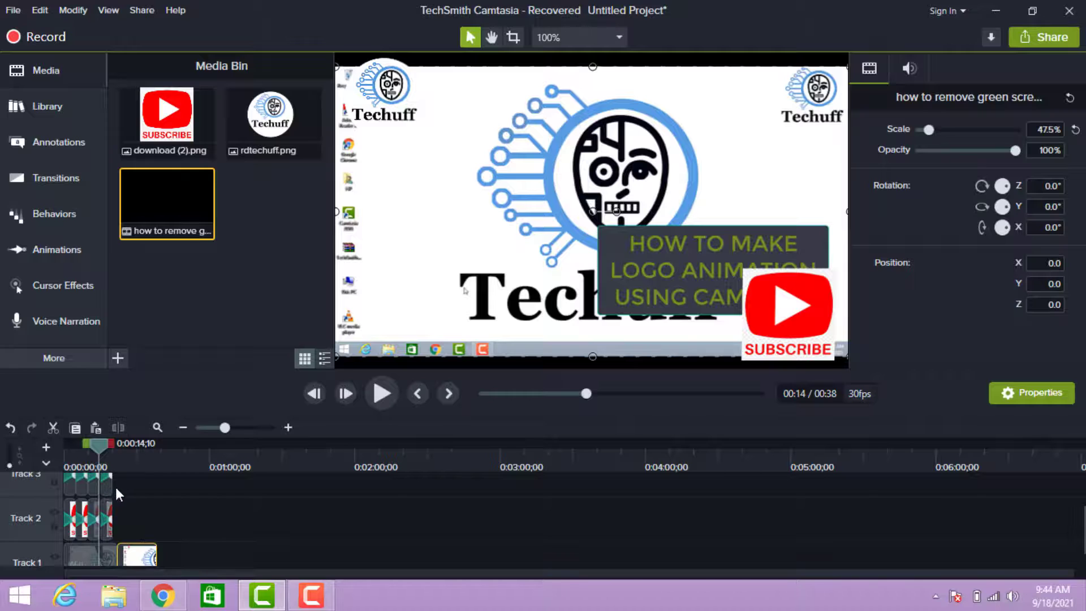
Copy all eight image clips on Tracks 2 and 3 and paste them onto the empty stretch after the existing clips.
{"action": "left_click_drag", "start_coordinate": [116, 487], "coordinate": [72, 512]}
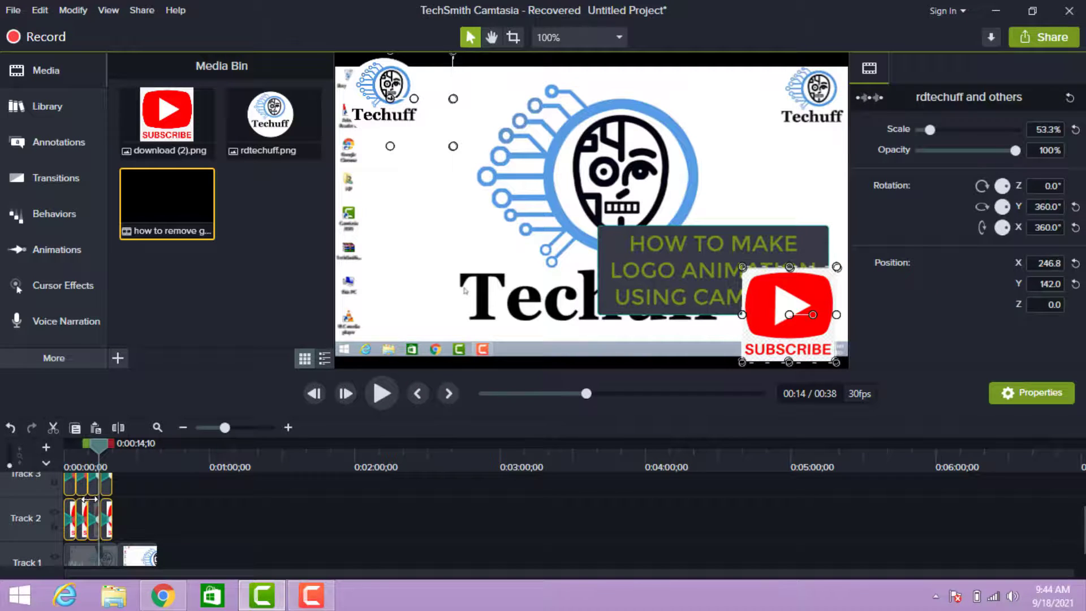
{"action": "right_click", "coordinate": [92, 503]}
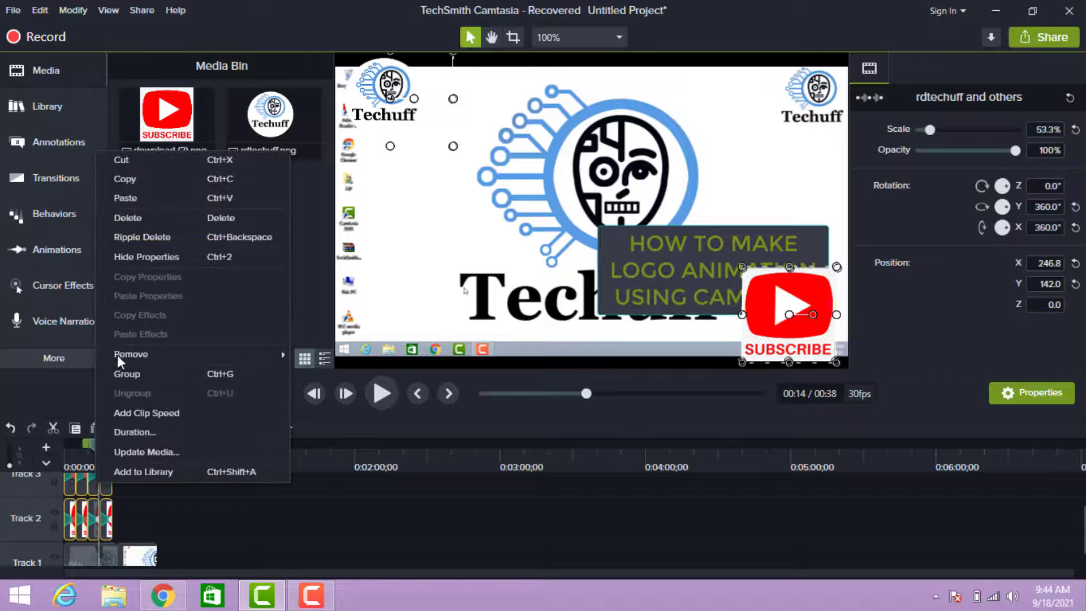
{"action": "left_click", "coordinate": [144, 180]}
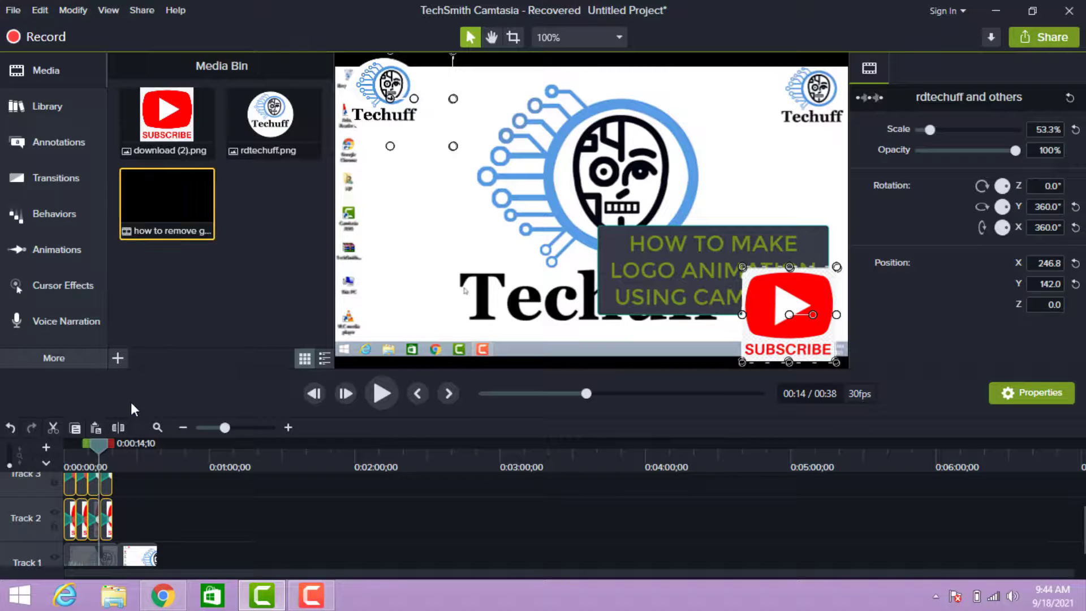
{"action": "left_click", "coordinate": [127, 507]}
{"action": "right_click", "coordinate": [127, 507]}
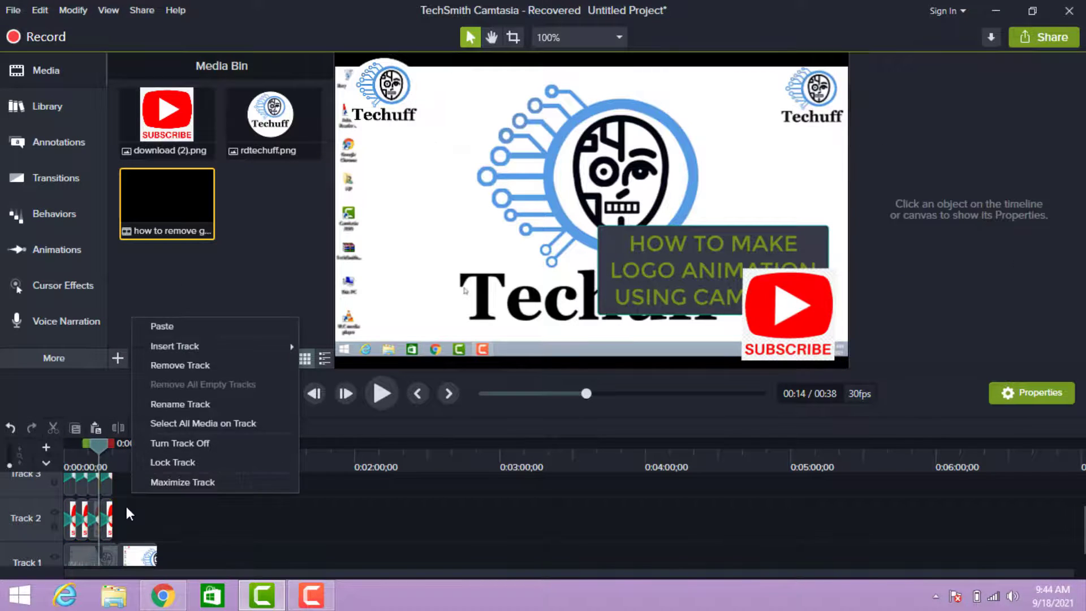
{"action": "left_click", "coordinate": [177, 329]}
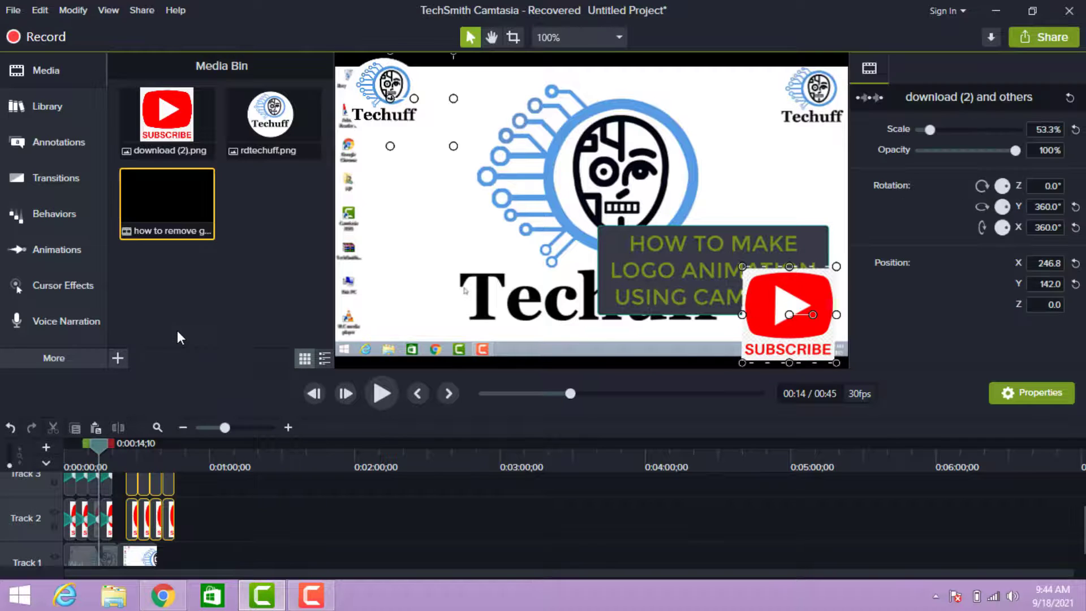